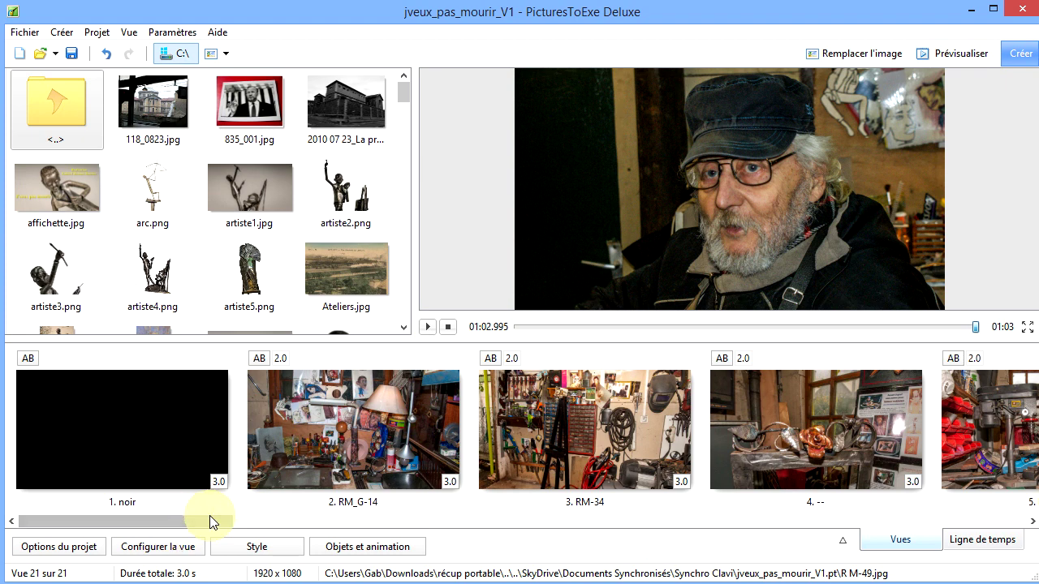
- Disable the base transitions, including Fondu, in the project's transition options and apply the change
{"action": "mouse_move", "coordinate": [209, 518]}
{"action": "left_mouse_down"}
{"action": "mouse_move", "coordinate": [266, 526]}
{"action": "mouse_move", "coordinate": [205, 520]}
{"action": "left_mouse_up"}
{"action": "left_click", "coordinate": [75, 549]}
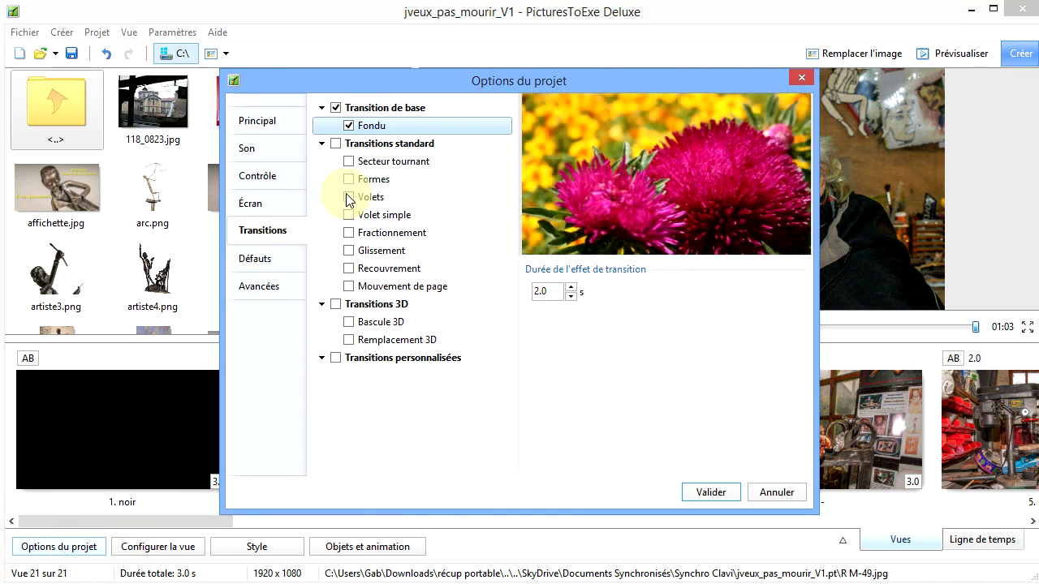
{"action": "left_click", "coordinate": [337, 109]}
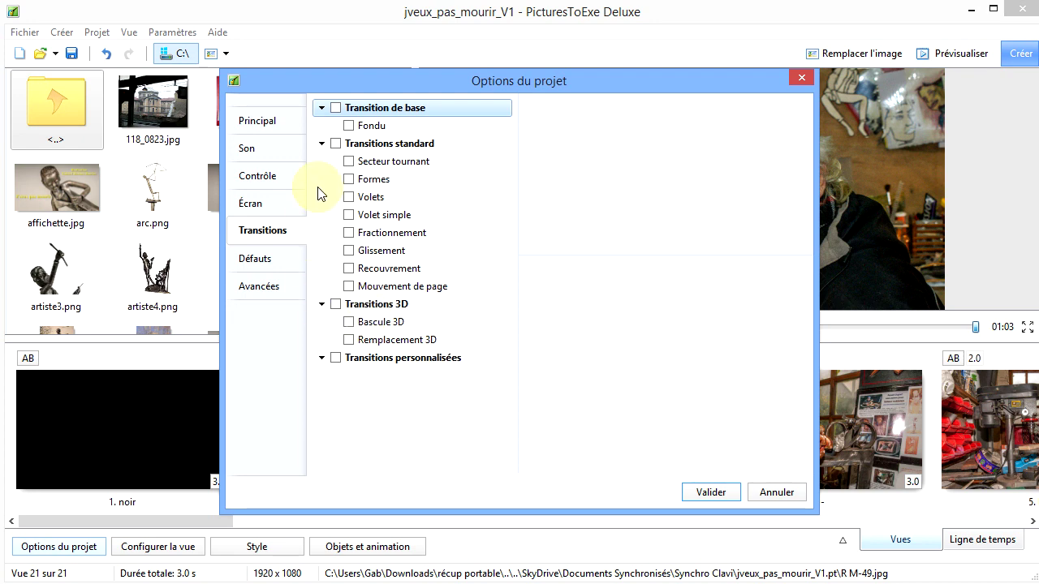
{"action": "left_click", "coordinate": [711, 492]}
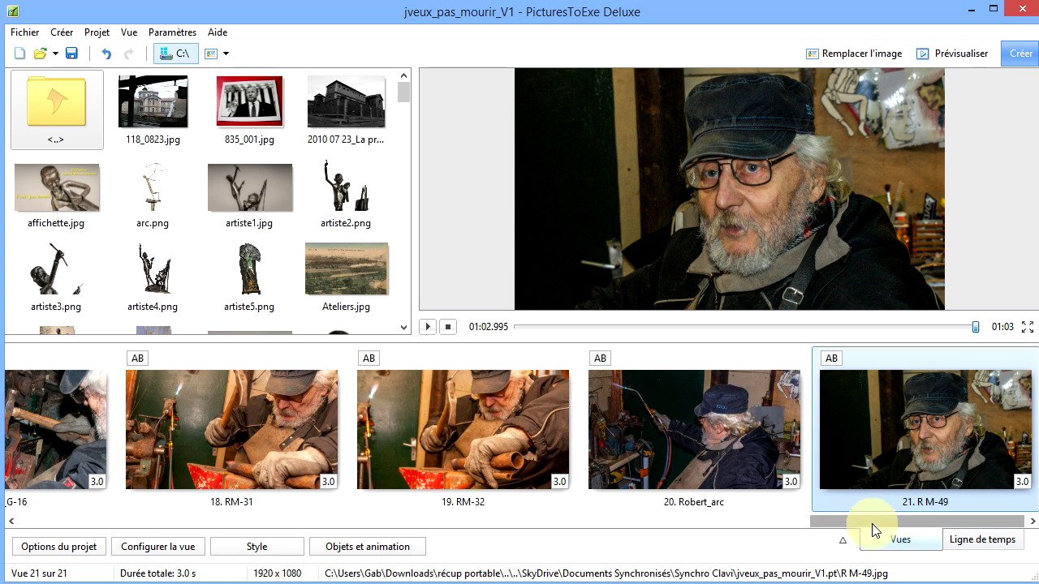
- Preview the slideshow from the first view, noir, to examine how the views follow each other without a transition
{"action": "left_click_drag", "start_coordinate": [872, 523], "coordinate": [406, 552]}
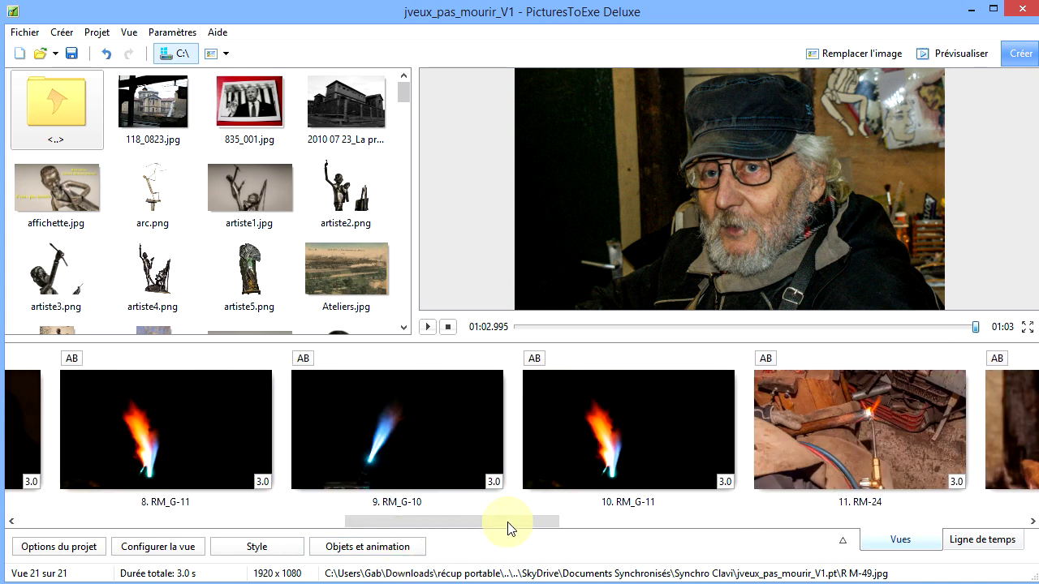
{"action": "left_click_drag", "start_coordinate": [508, 523], "coordinate": [226, 516]}
{"action": "left_click", "coordinate": [283, 526]}
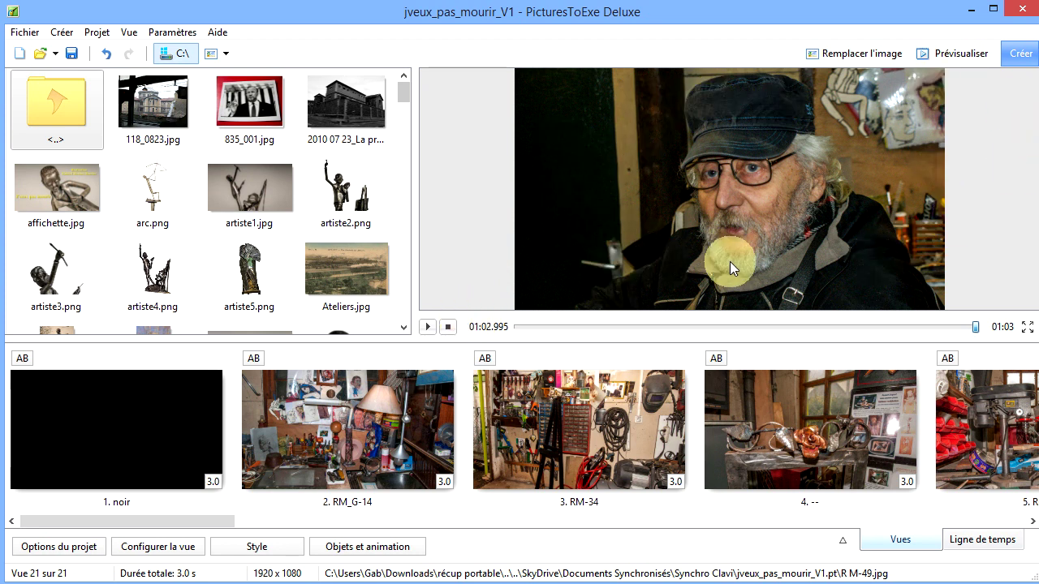
{"action": "left_click", "coordinate": [428, 327]}
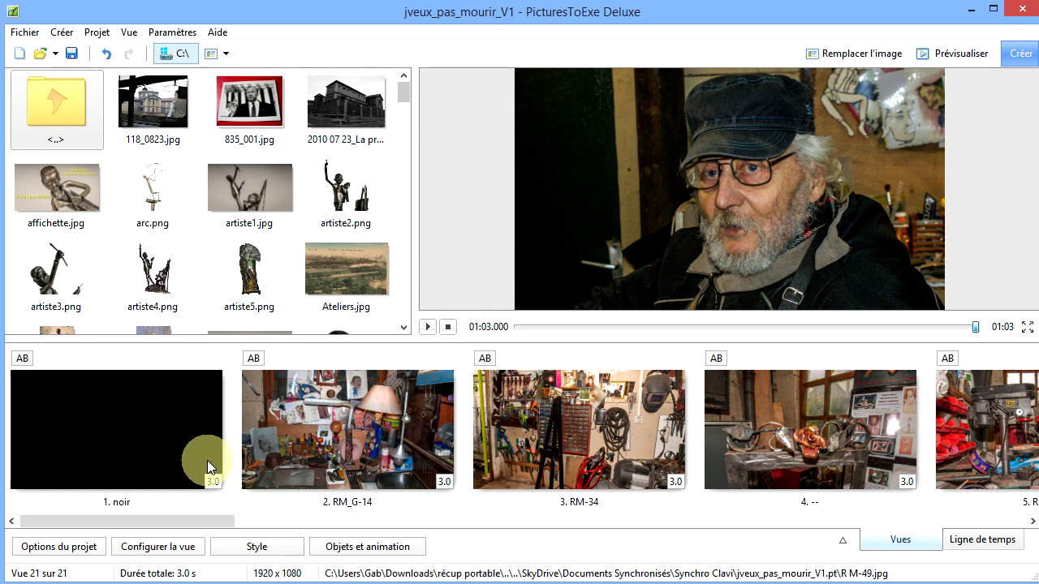
{"action": "left_click", "coordinate": [448, 327]}
{"action": "left_click", "coordinate": [152, 424]}
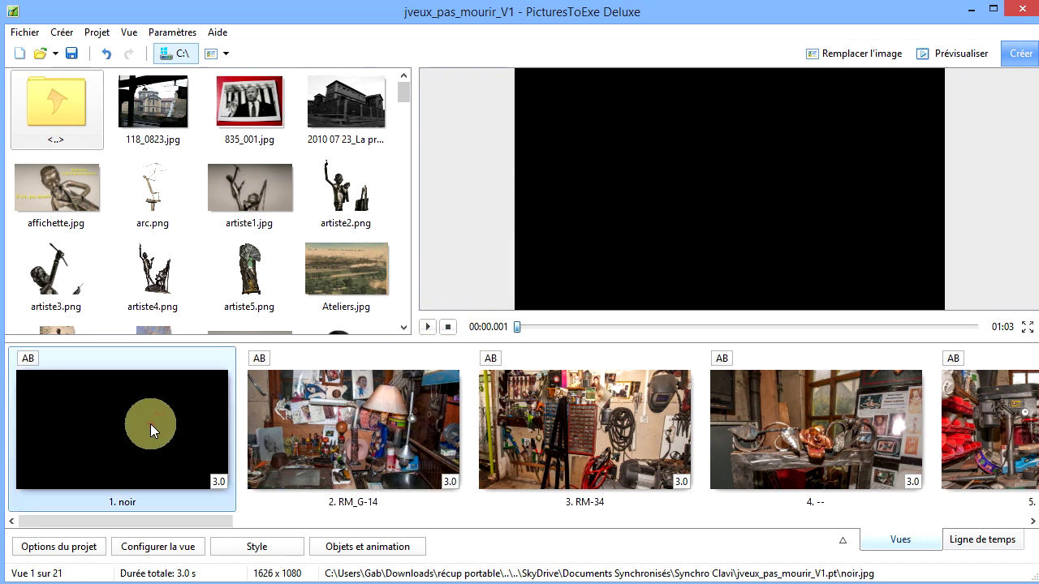
{"action": "left_click", "coordinate": [427, 328]}
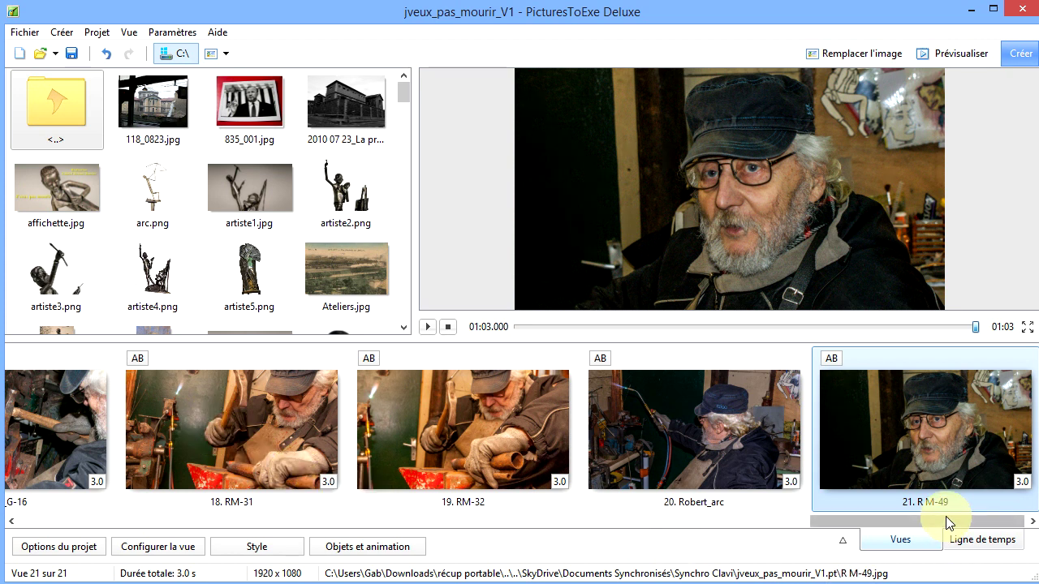
- Give view 2, RM_G-14, its own Fondu transition with an effect duration of 4 s
{"action": "left_click_drag", "start_coordinate": [944, 517], "coordinate": [109, 517]}
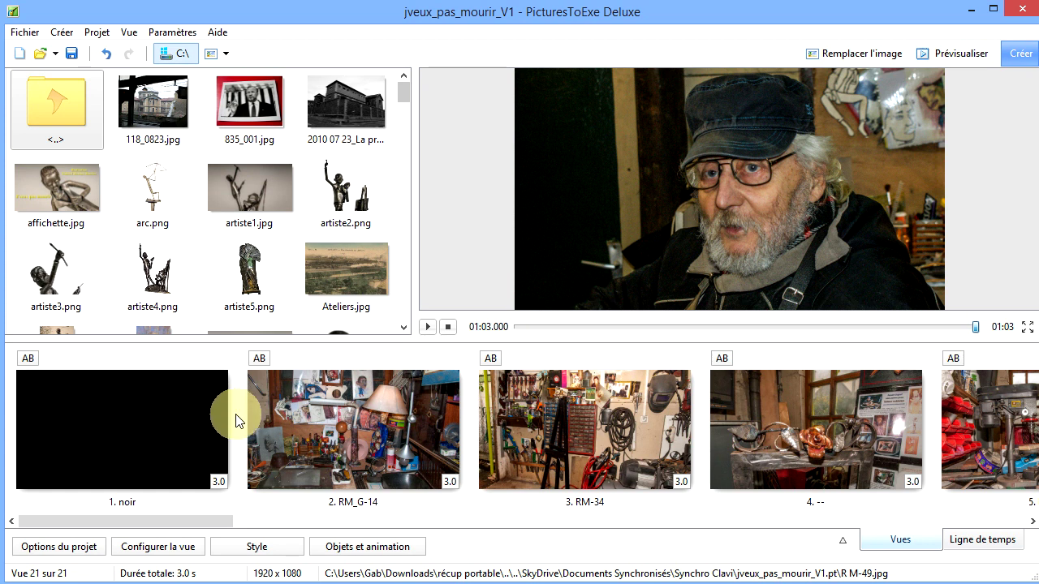
{"action": "double_click", "coordinate": [315, 412]}
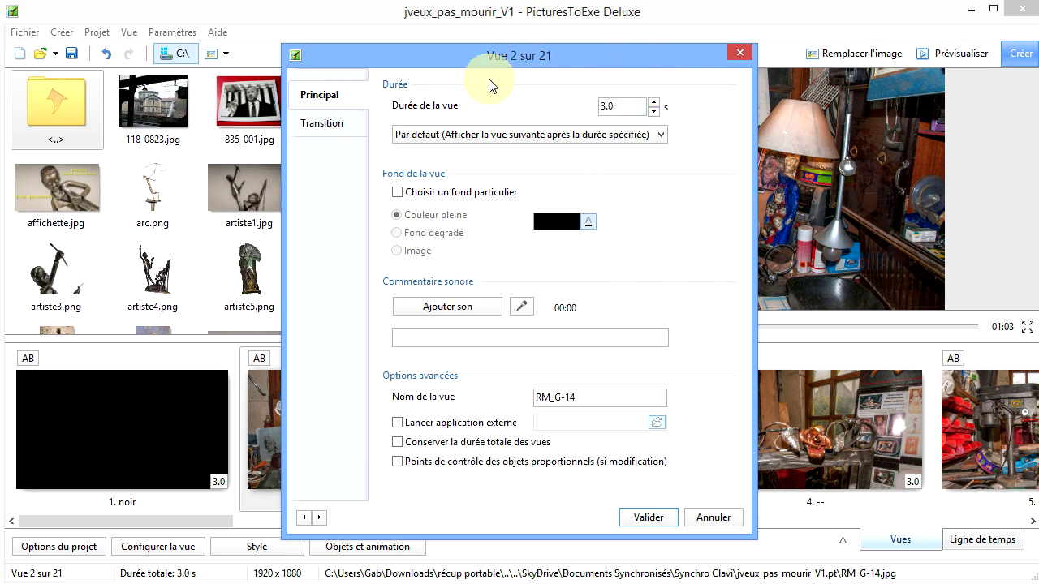
{"action": "left_click", "coordinate": [337, 125]}
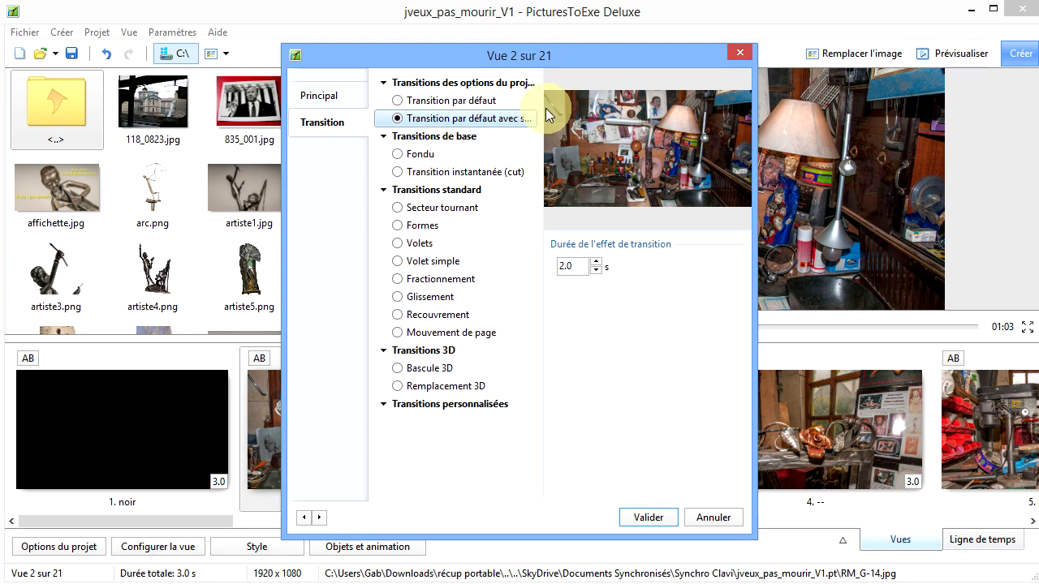
{"action": "left_click_drag", "start_coordinate": [539, 108], "coordinate": [607, 109]}
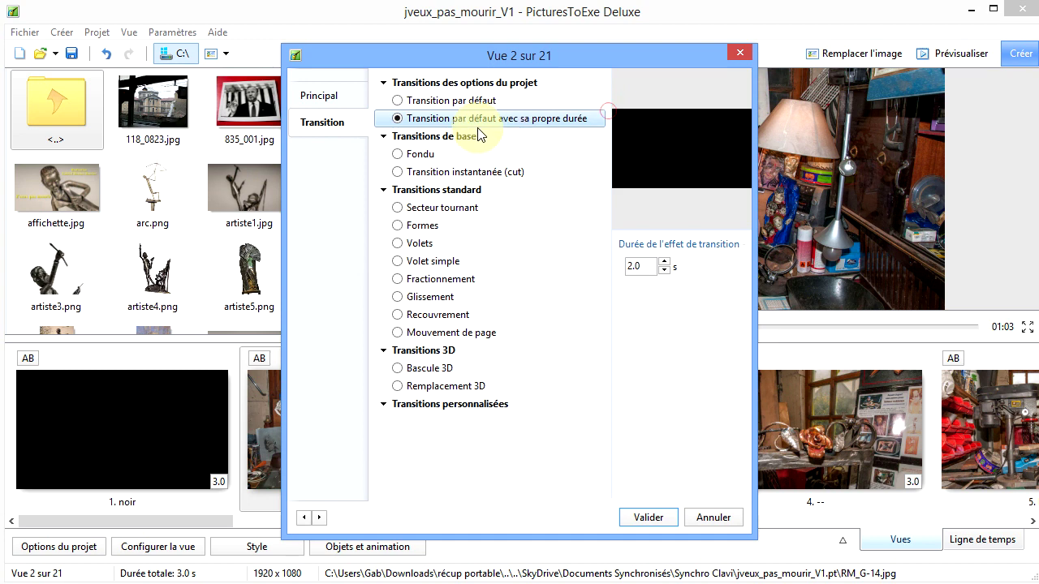
{"action": "left_click", "coordinate": [424, 124]}
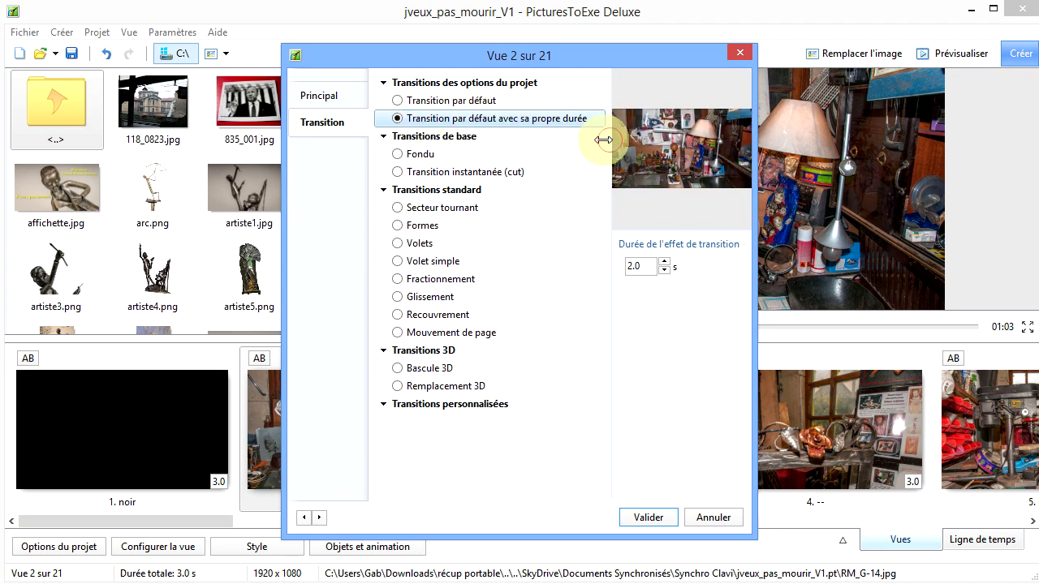
{"action": "left_click_drag", "start_coordinate": [612, 140], "coordinate": [535, 141]}
{"action": "left_click", "coordinate": [397, 154]}
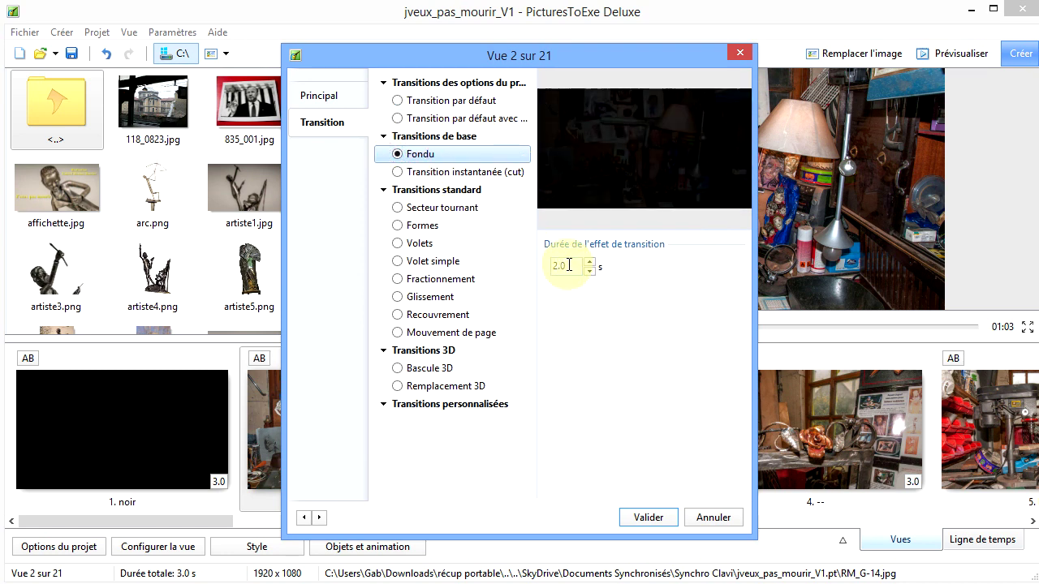
{"action": "left_click_drag", "start_coordinate": [569, 265], "coordinate": [551, 270]}
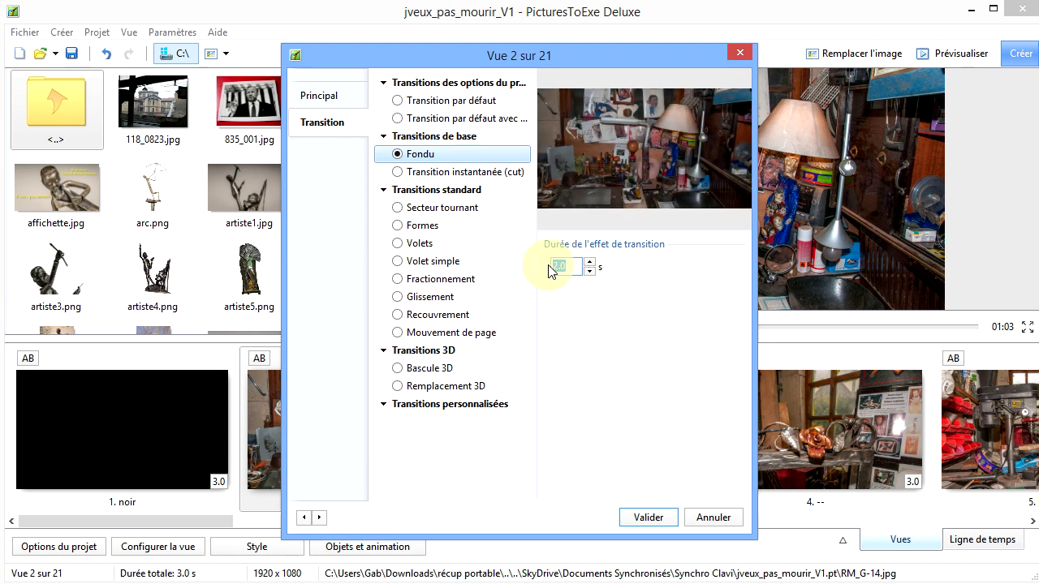
{"action": "type", "text": "4"}
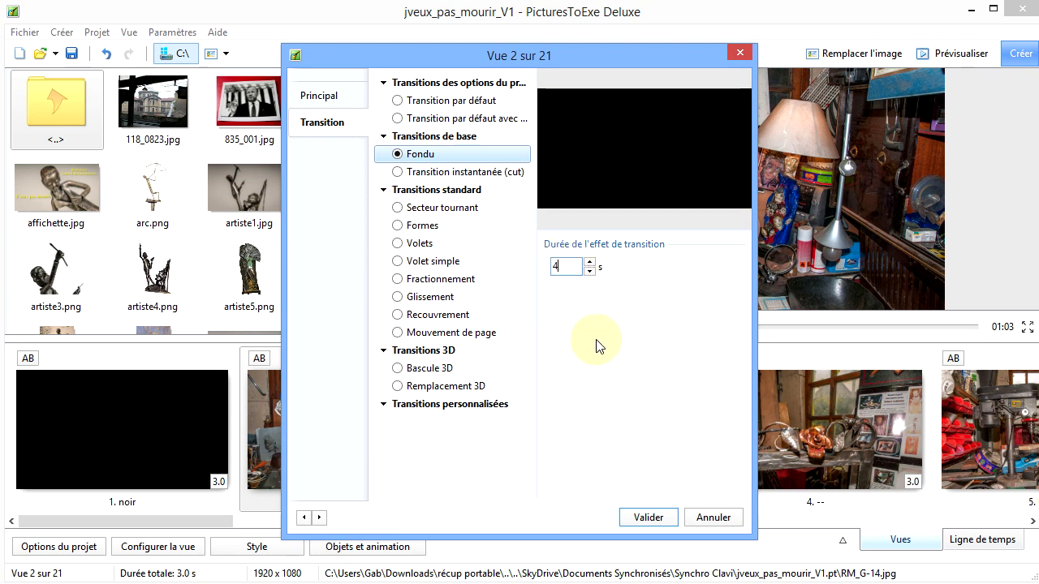
{"action": "left_click", "coordinate": [656, 519]}
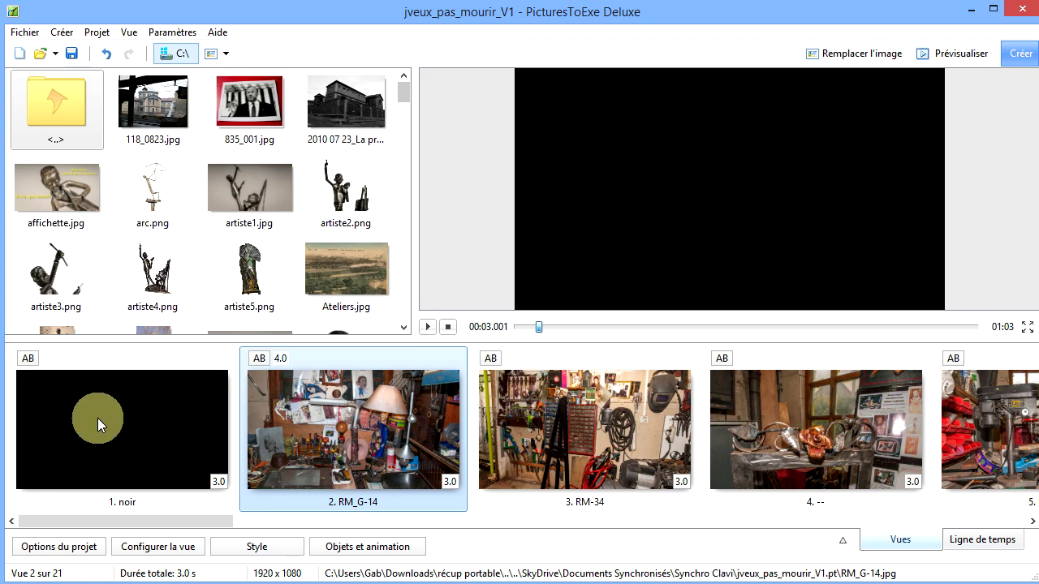
- Preview the slideshow from the noir view through the first few images and save the project
{"action": "left_click", "coordinate": [98, 418]}
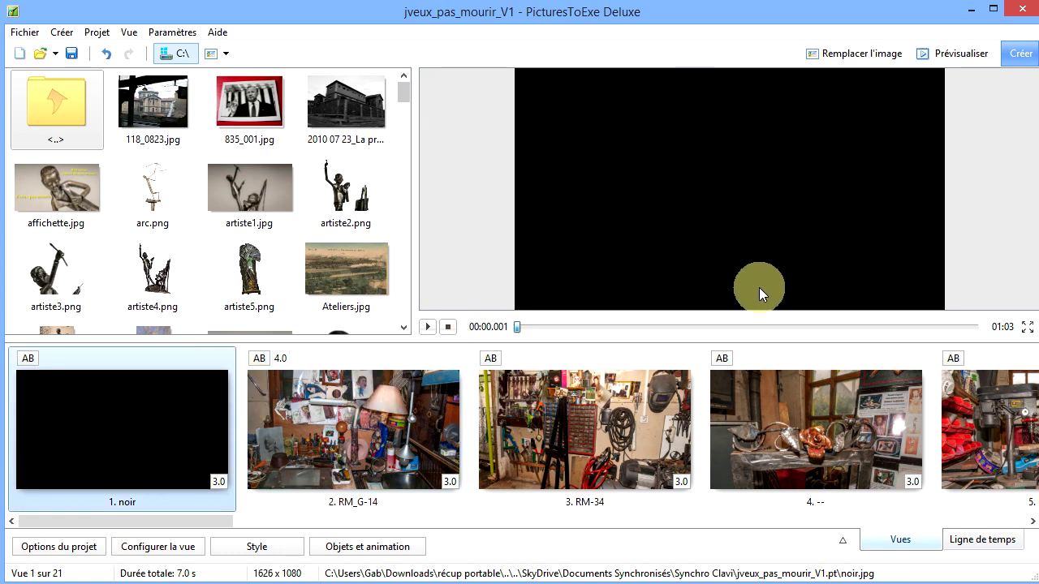
{"action": "left_click", "coordinate": [423, 328]}
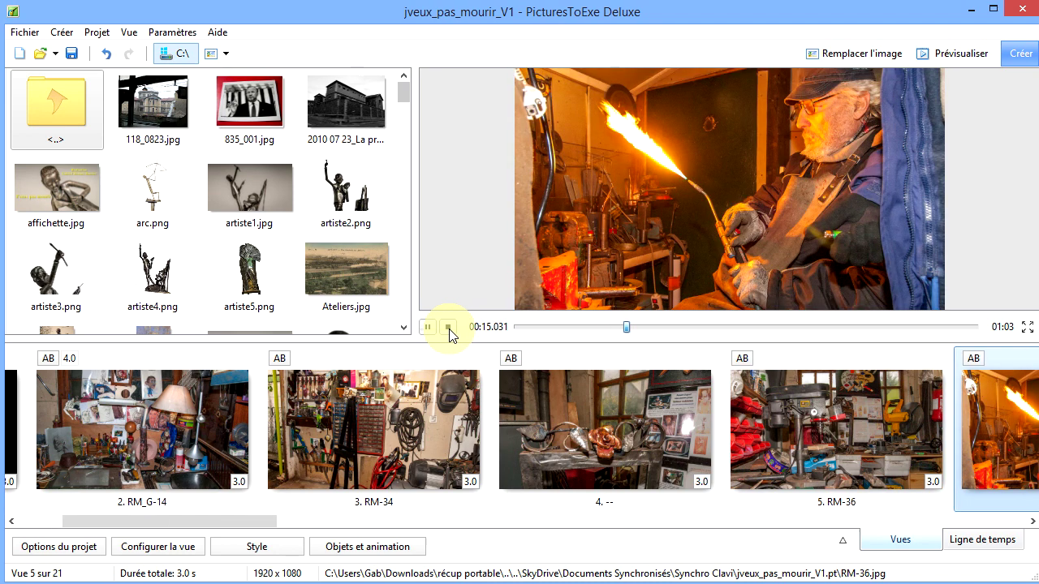
{"action": "left_click", "coordinate": [449, 328]}
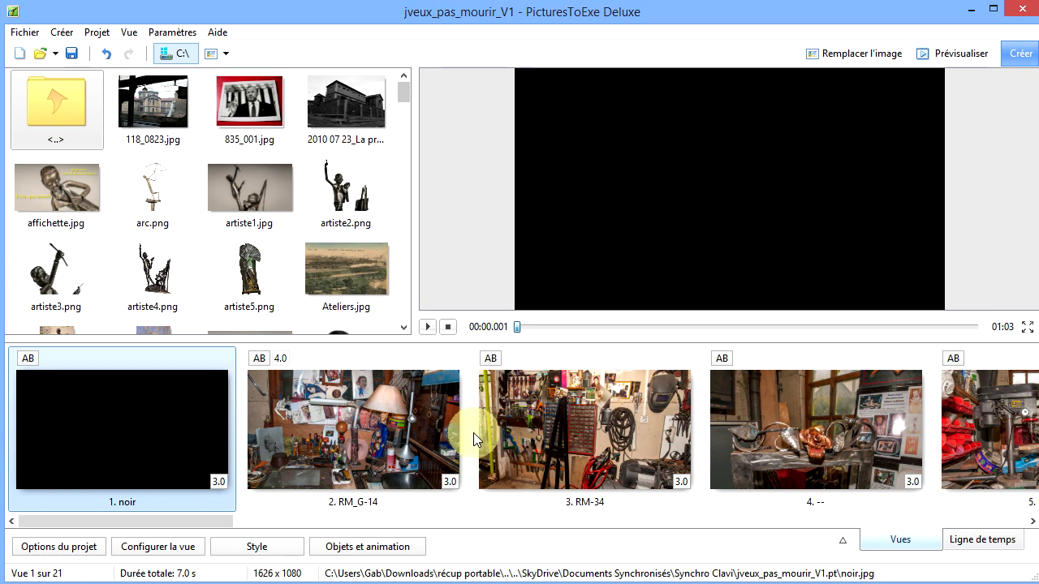
{"action": "key", "text": "ctrl+s"}
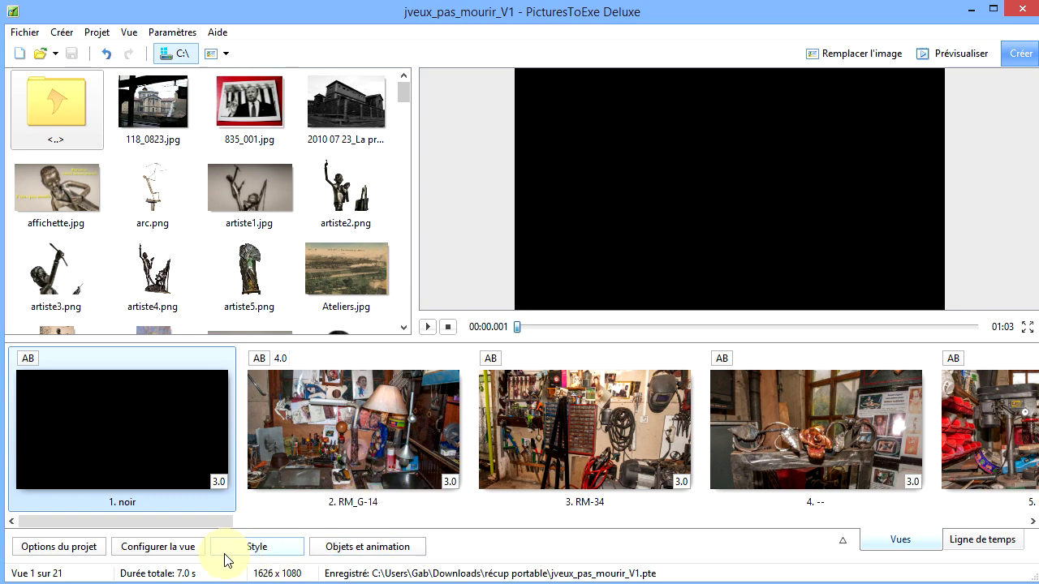
- Enable Fondu as the project's default transition in the project options
{"action": "left_click", "coordinate": [81, 548]}
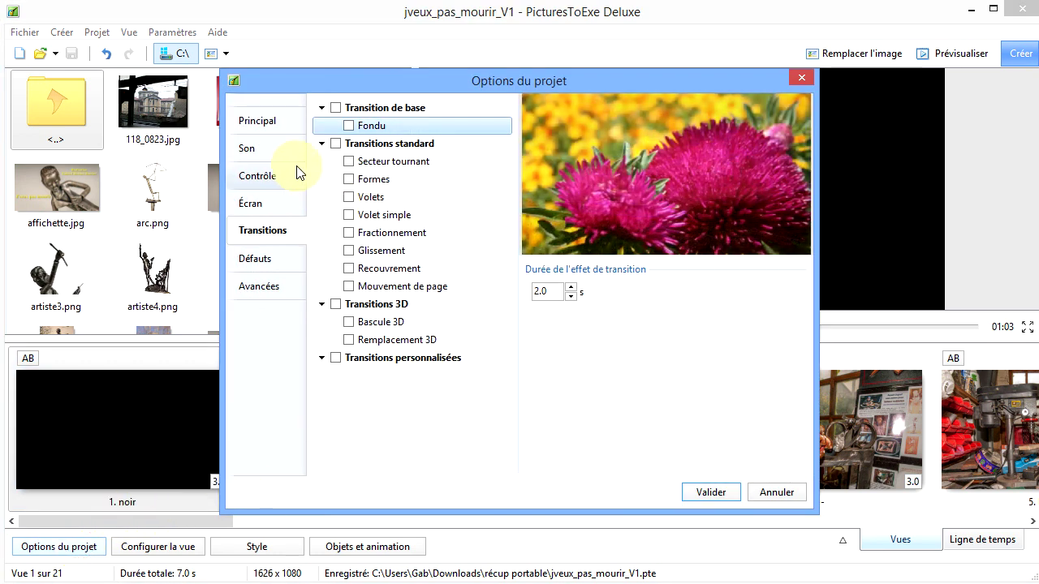
{"action": "left_click", "coordinate": [348, 126]}
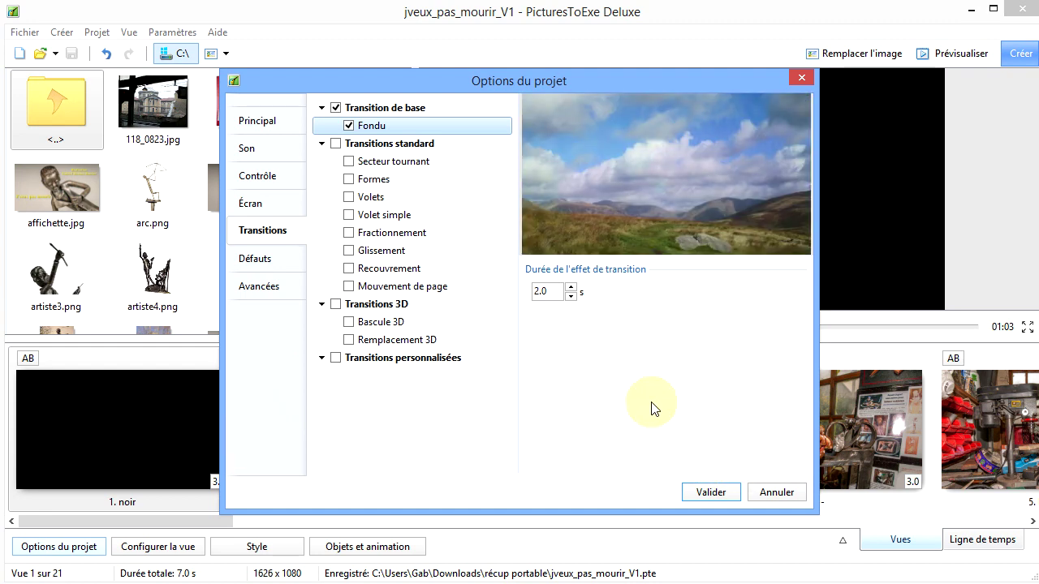
{"action": "left_click", "coordinate": [702, 494]}
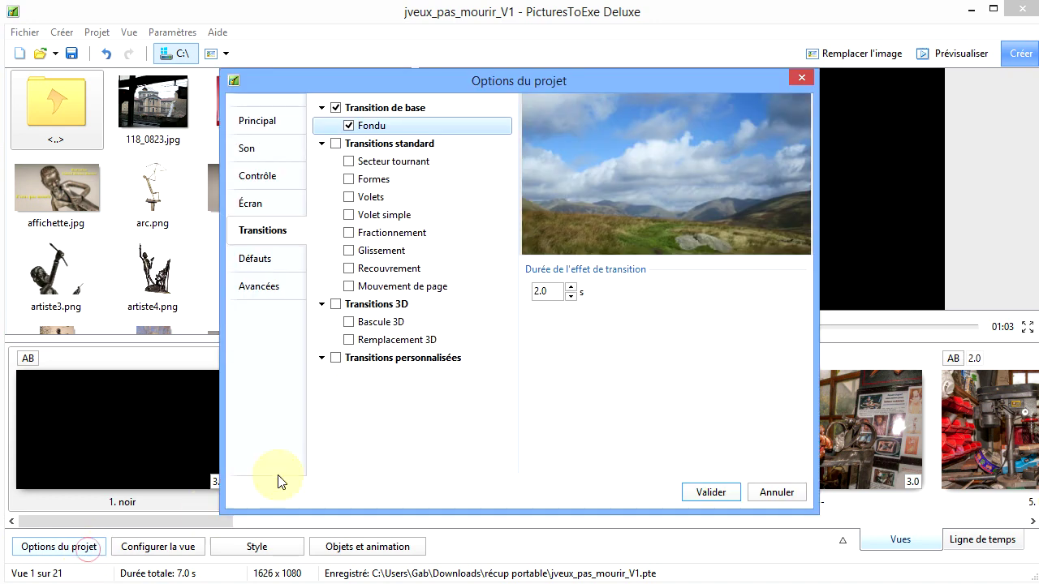
- Apply the default view duration of 5.0 s to all views in the project options
{"action": "left_click", "coordinate": [266, 130]}
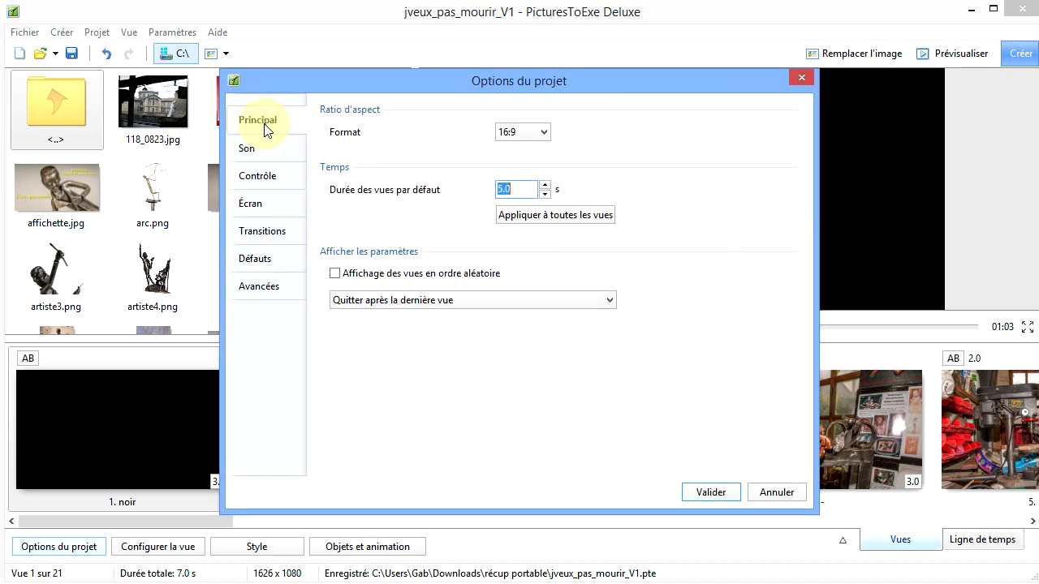
{"action": "double_click", "coordinate": [507, 191]}
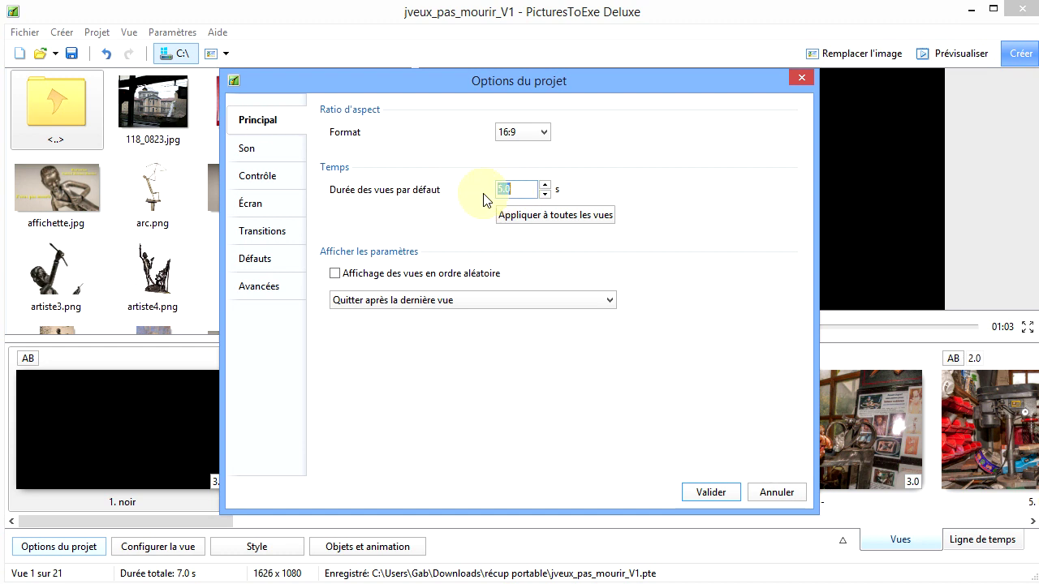
{"action": "left_click", "coordinate": [579, 220]}
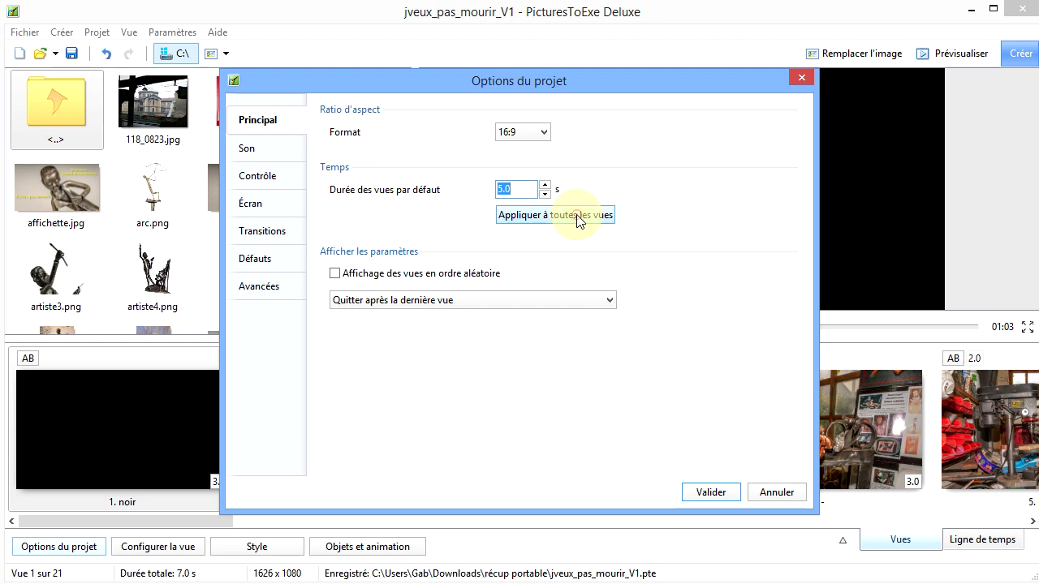
{"action": "left_click", "coordinate": [712, 495]}
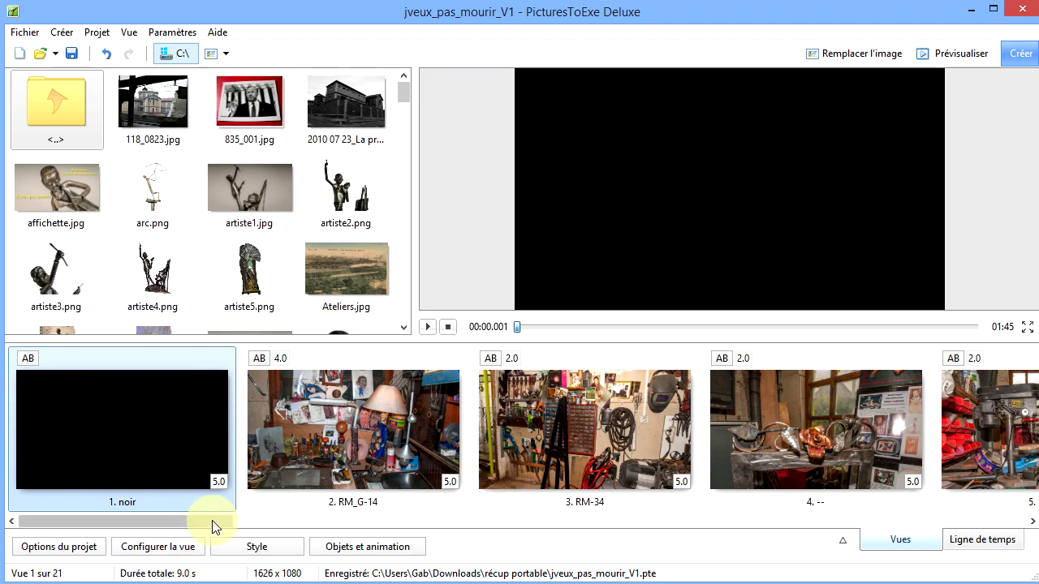
- Open the transition settings of view 7, RM_G-7
{"action": "left_click_drag", "start_coordinate": [213, 523], "coordinate": [237, 521]}
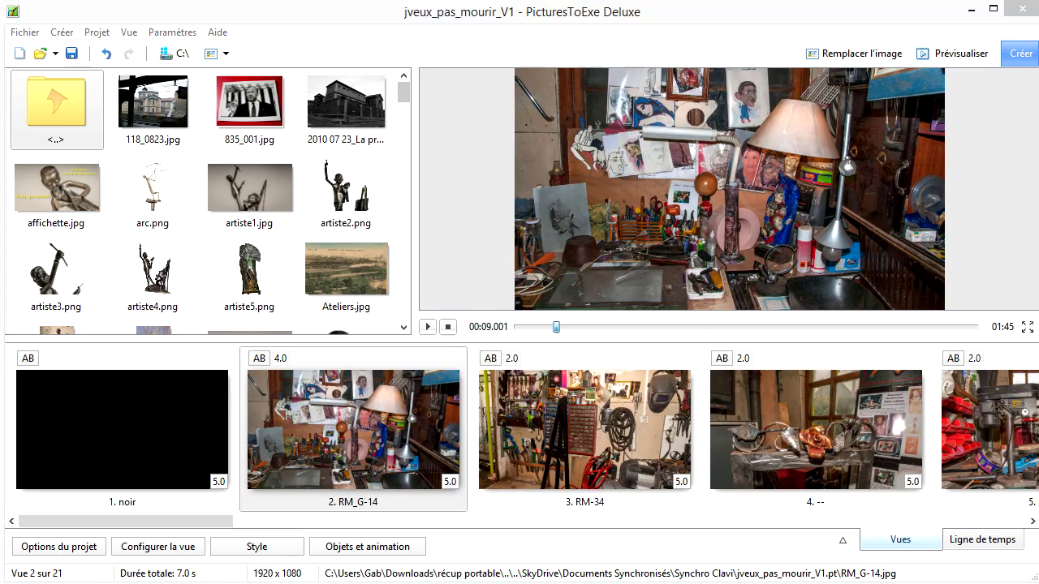
{"action": "left_click", "coordinate": [691, 18]}
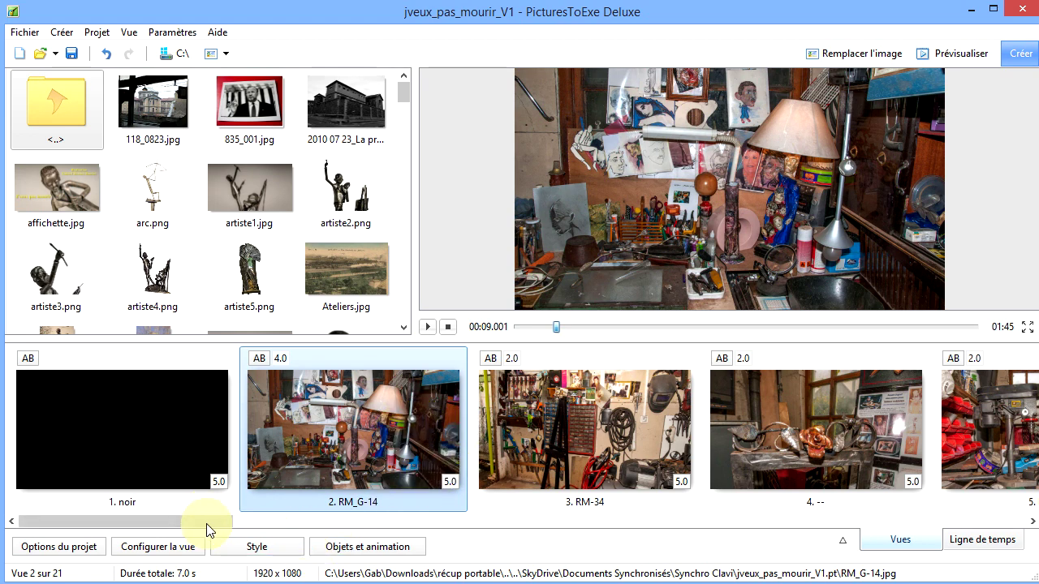
{"action": "left_click_drag", "start_coordinate": [214, 522], "coordinate": [415, 520]}
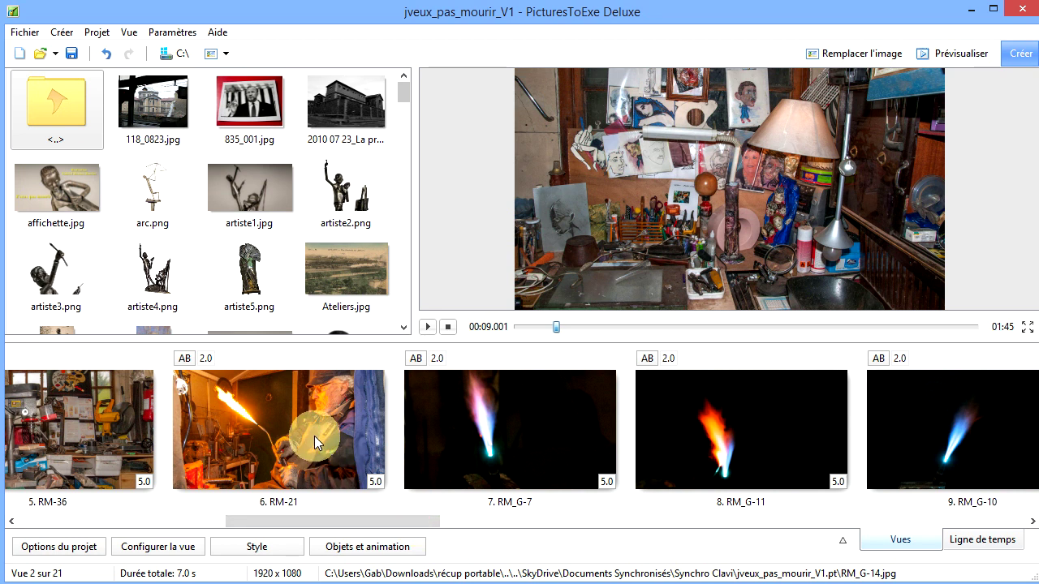
{"action": "left_click", "coordinate": [462, 433]}
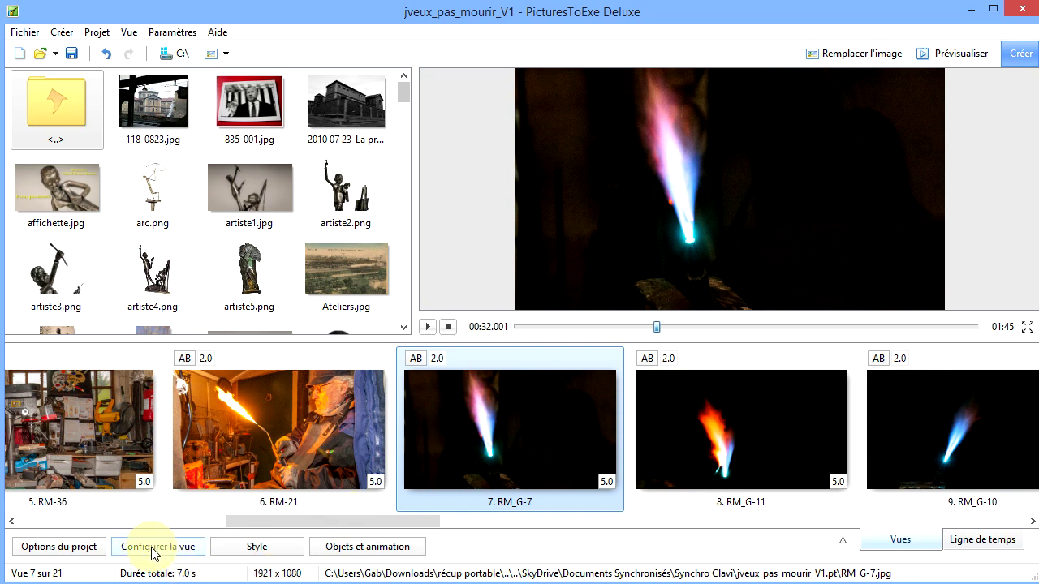
{"action": "left_click", "coordinate": [465, 458]}
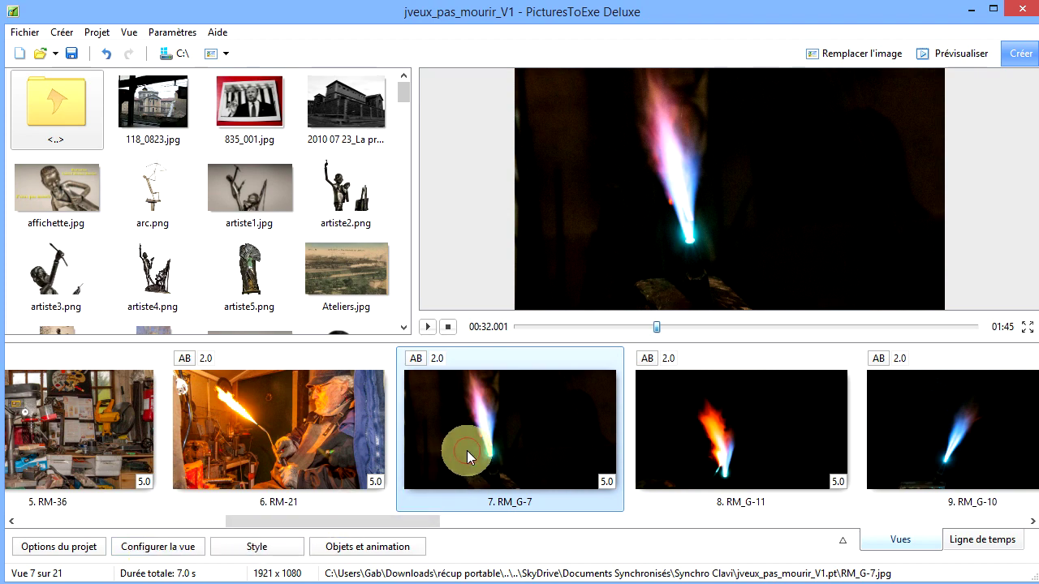
{"action": "double_click", "coordinate": [467, 451]}
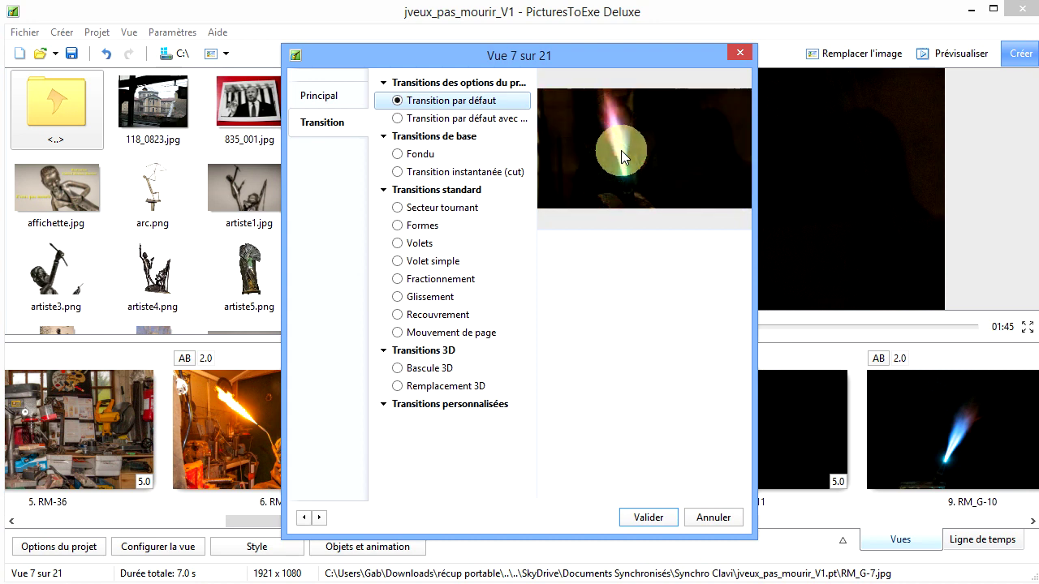
- Try the Formes, Fondu and Transition instantanée (cut) transitions on view 7
{"action": "left_click", "coordinate": [397, 225]}
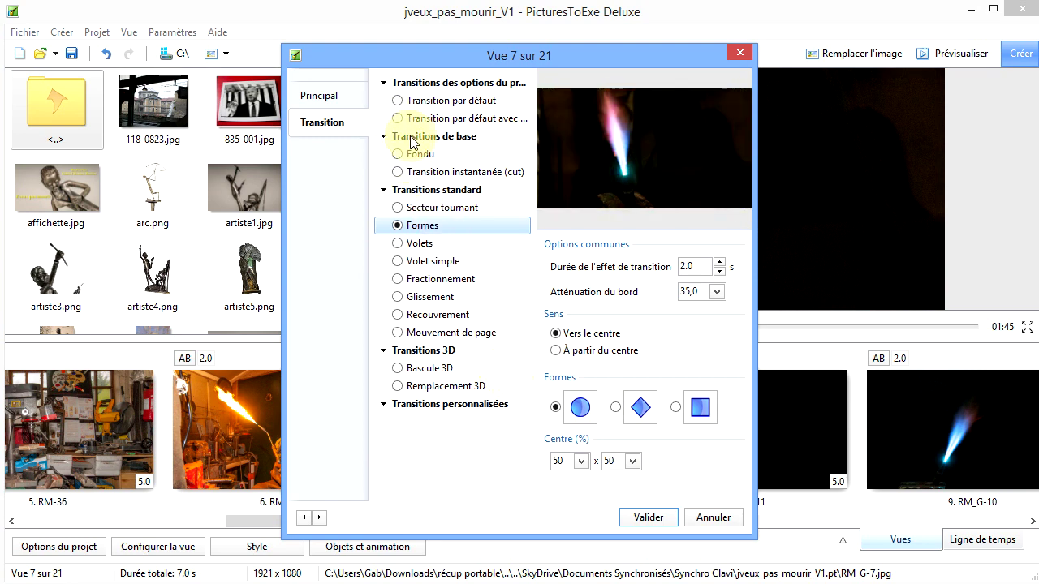
{"action": "left_click", "coordinate": [398, 155]}
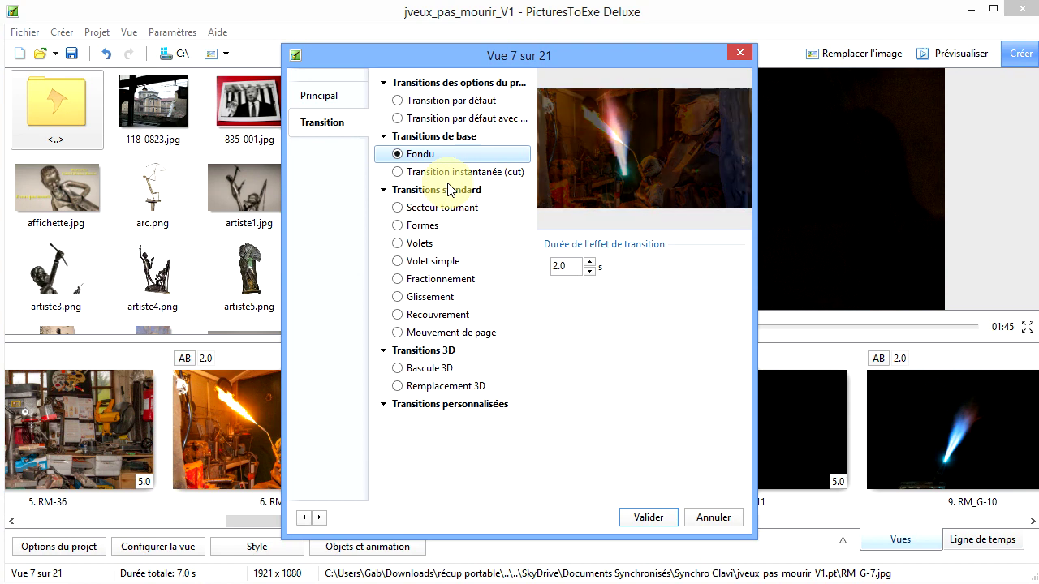
{"action": "left_click", "coordinate": [398, 173]}
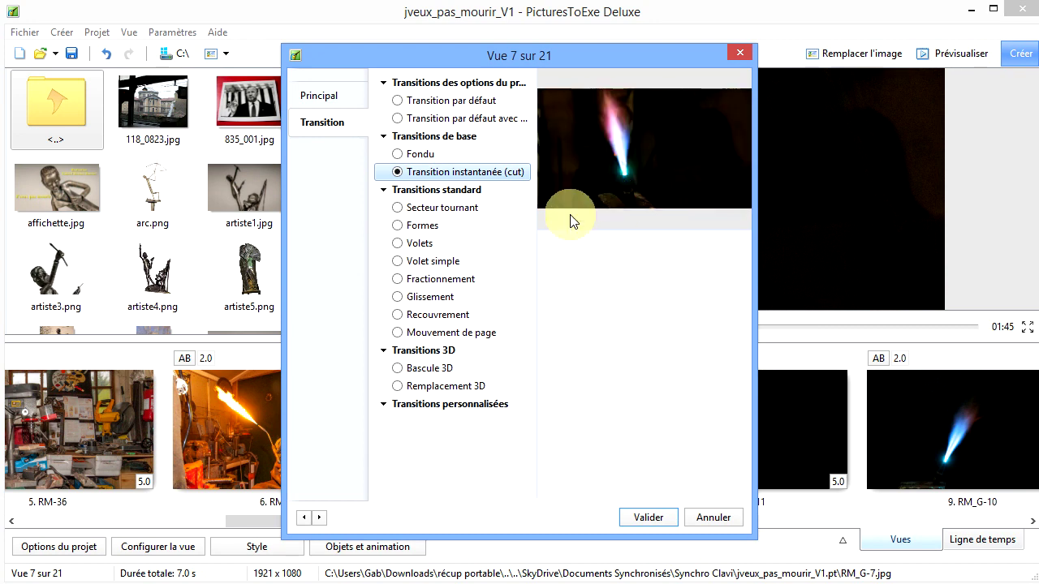
- Give view 7 its own Fondu transition with an effect duration of 4.5 s
{"action": "left_click", "coordinate": [412, 155]}
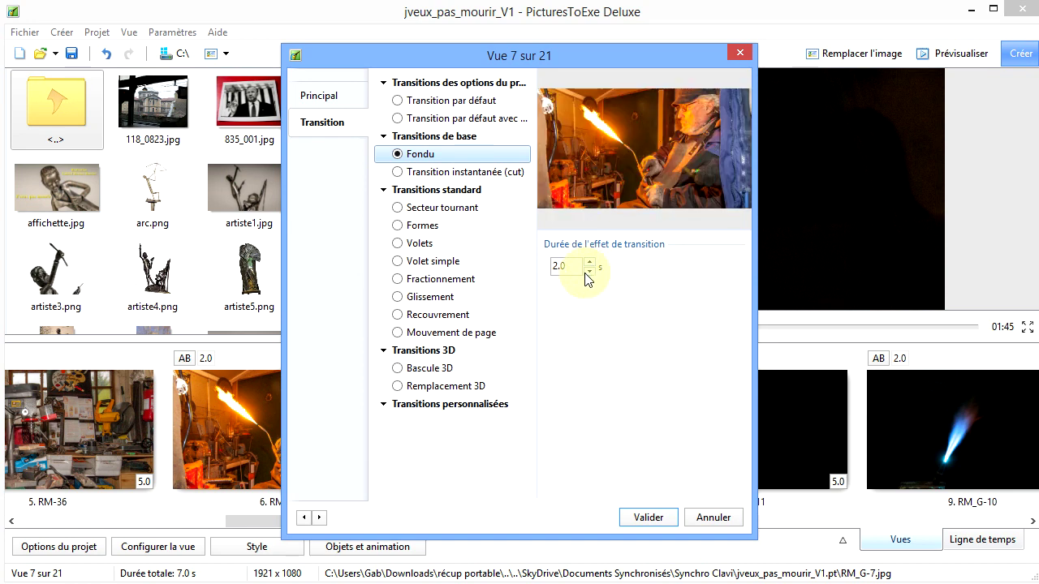
{"action": "double_click", "coordinate": [562, 266]}
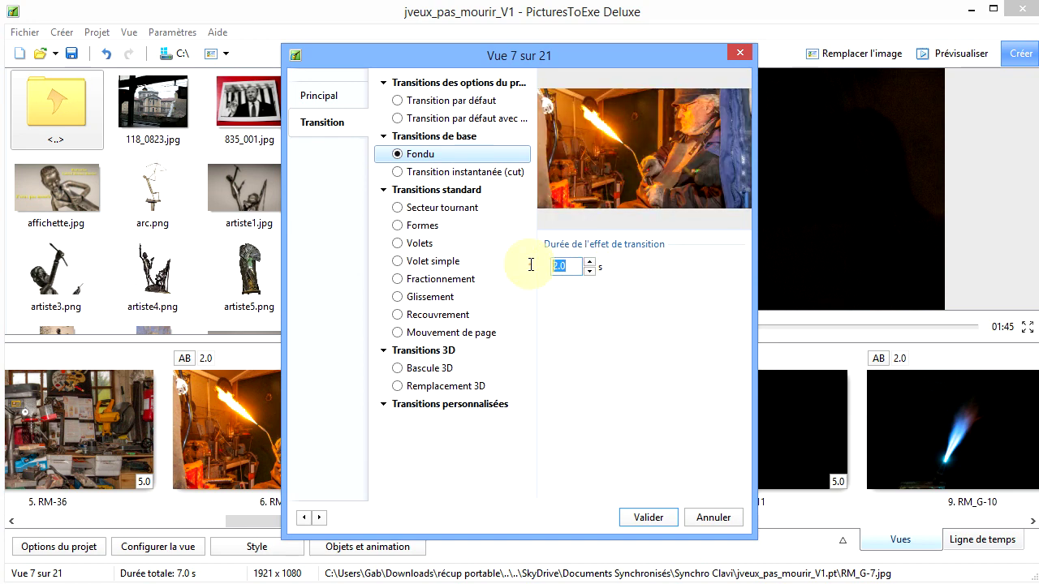
{"action": "type", "text": "4"}
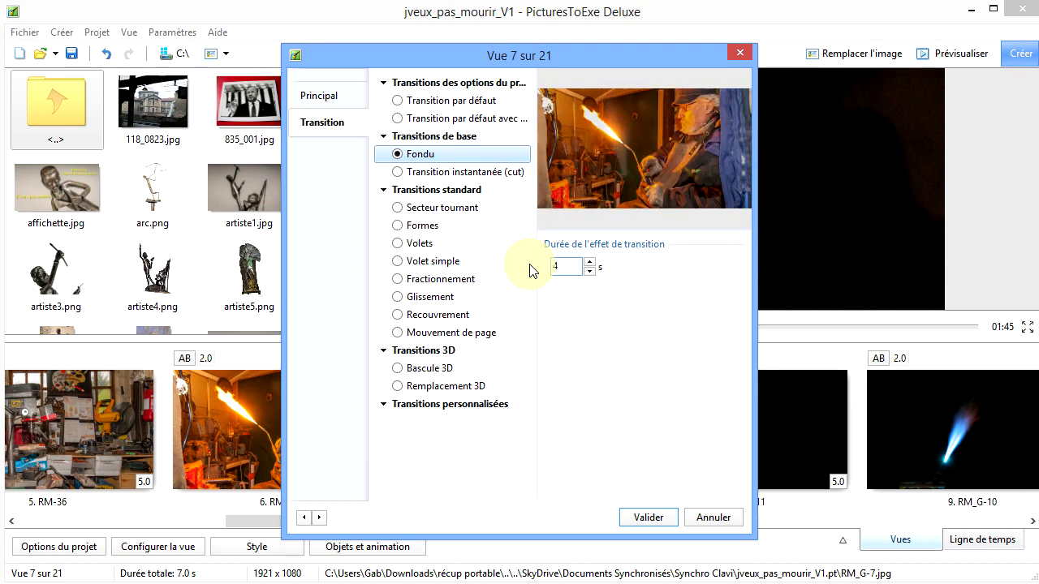
{"action": "type", "text": "."}
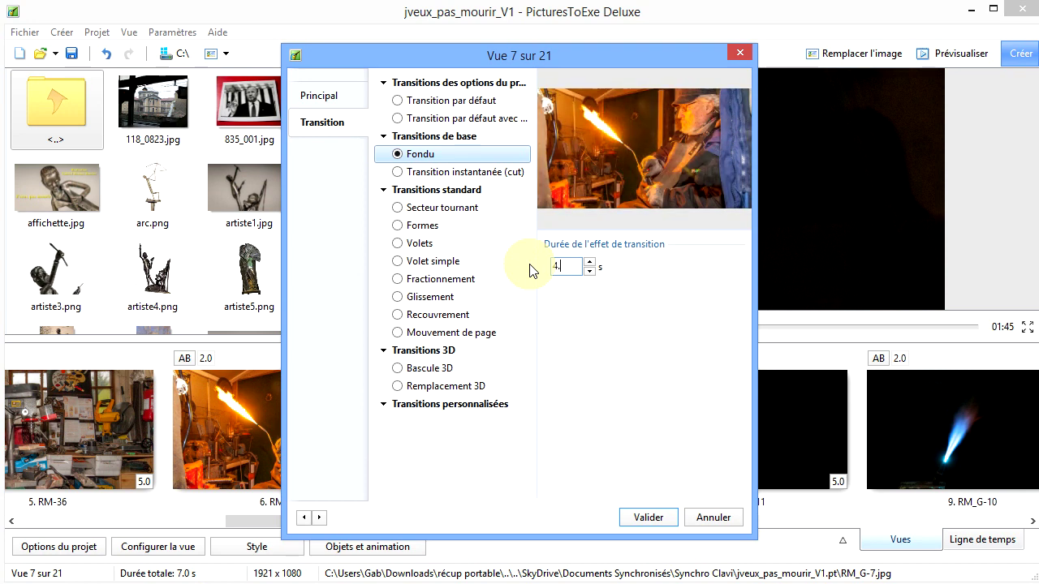
{"action": "type", "text": "5"}
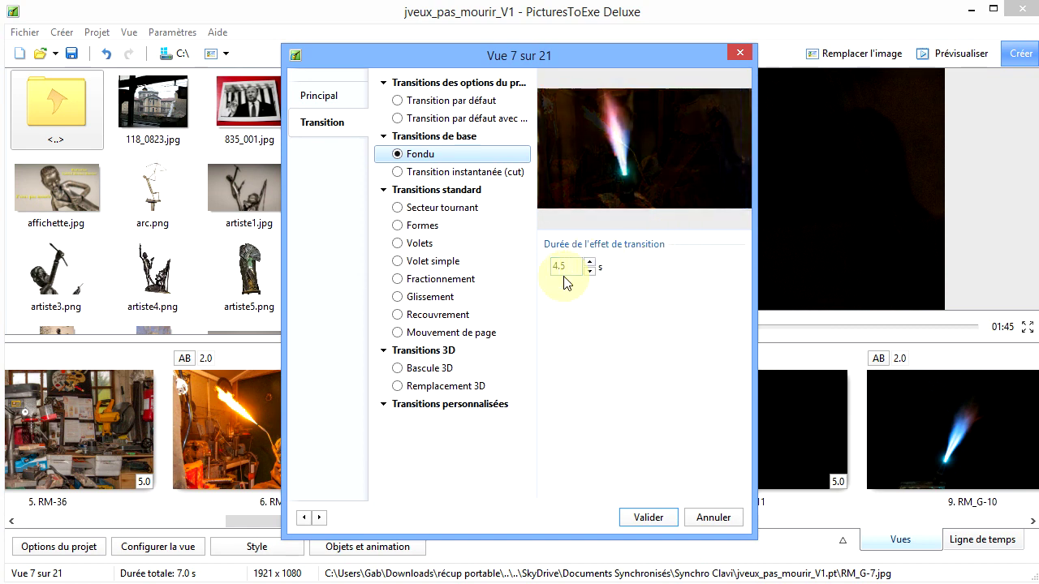
{"action": "left_click", "coordinate": [640, 523]}
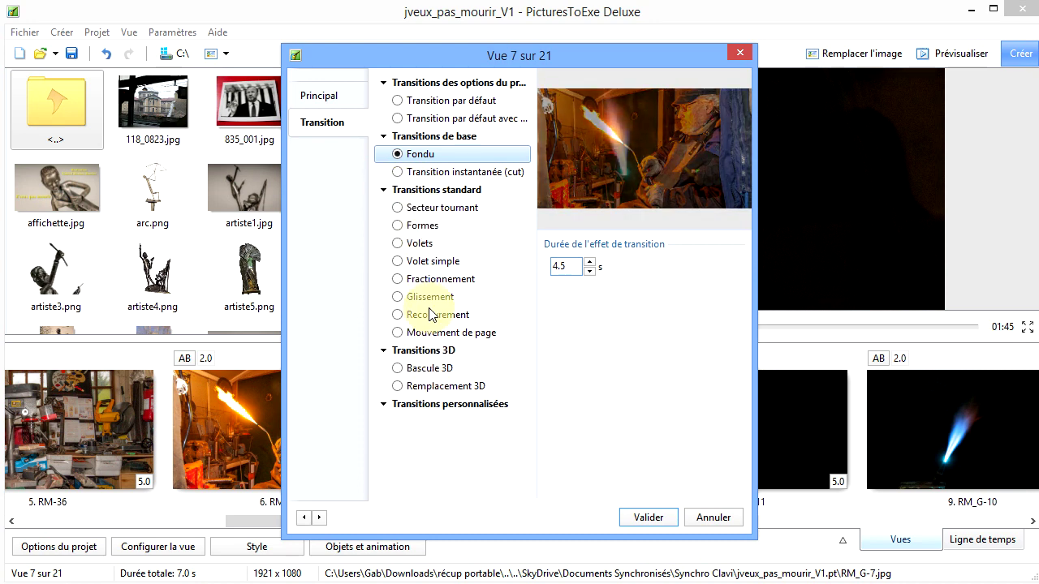
- Change view 7's transition to the standard Secteur tournant with a counterclockwise direction
{"action": "left_click", "coordinate": [384, 194]}
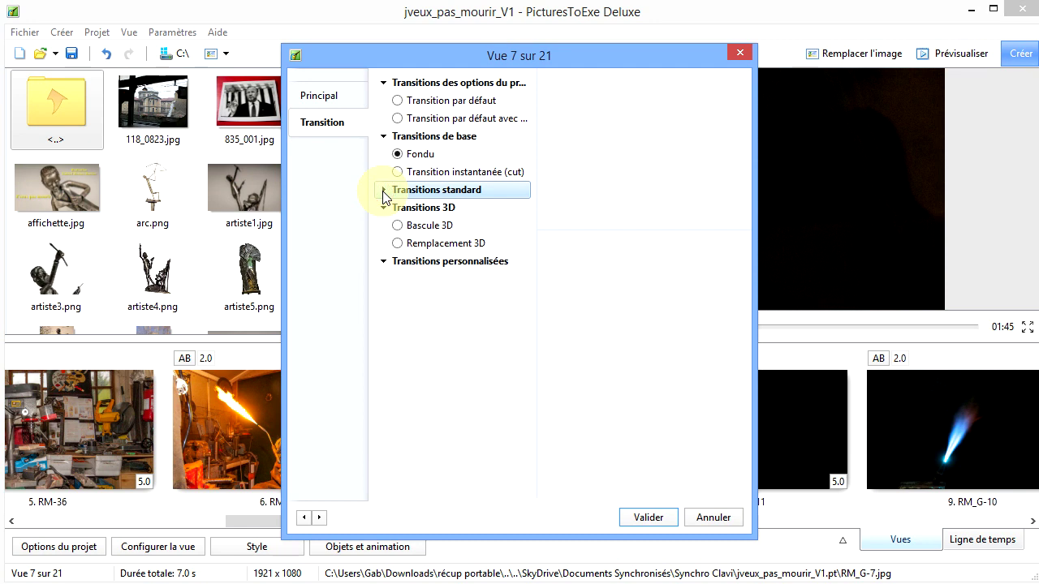
{"action": "left_click", "coordinate": [384, 191]}
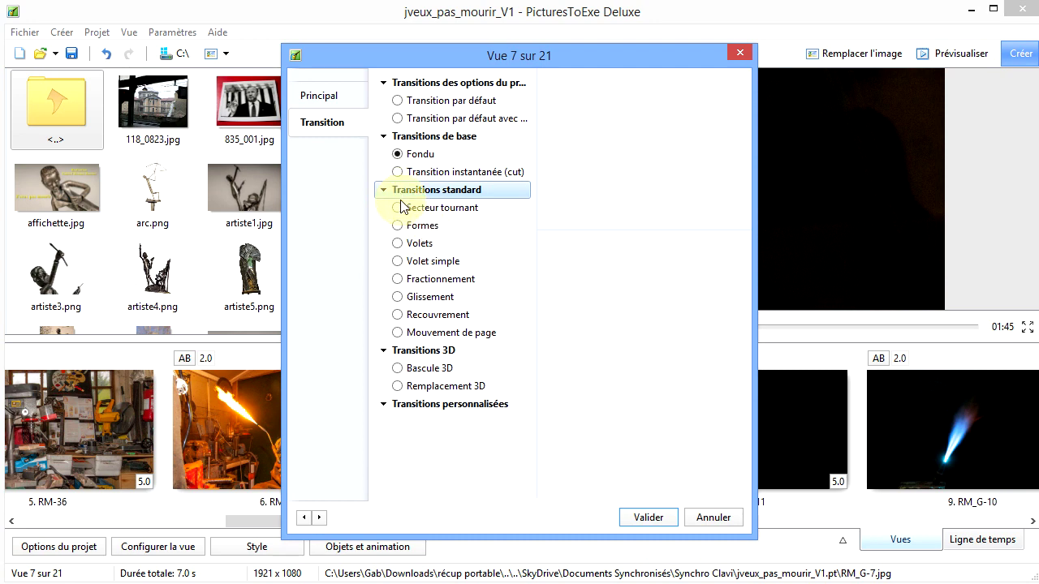
{"action": "left_click", "coordinate": [398, 212]}
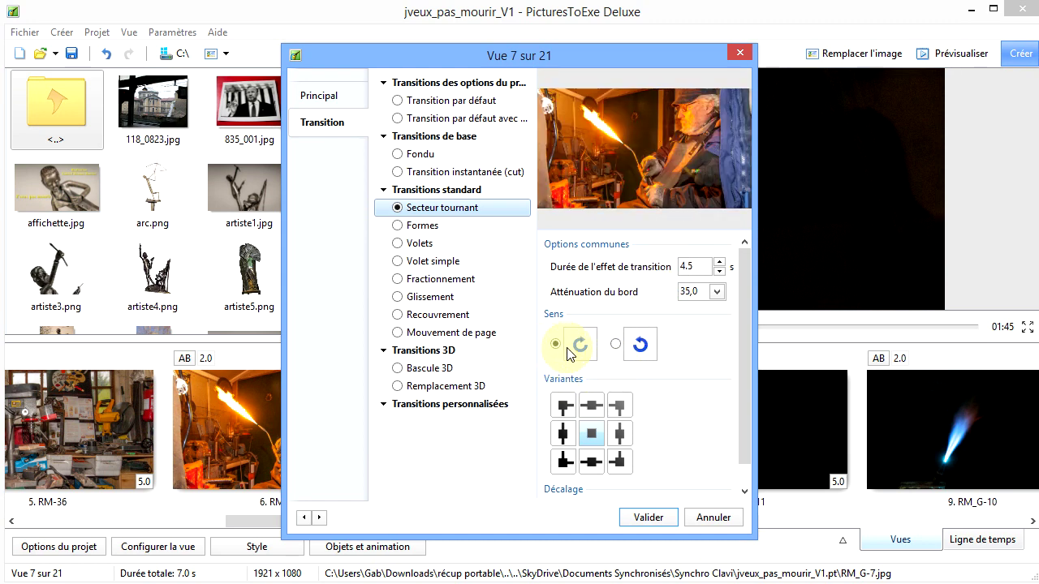
{"action": "left_click", "coordinate": [640, 345]}
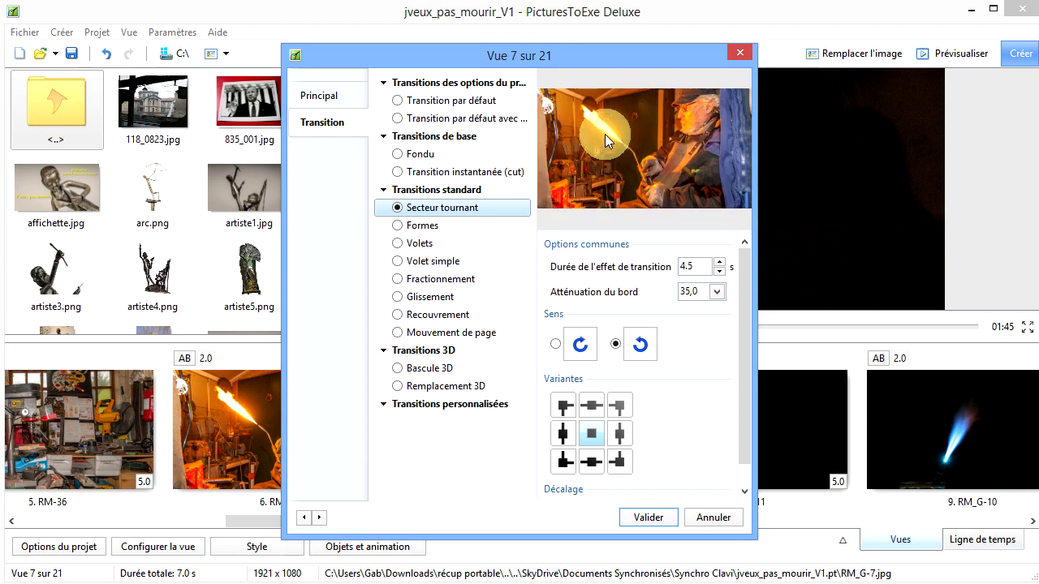
- Try several edge attenuation values for the Secteur tournant transition, from 0.1 up to 137.0, ending at 51.7
{"action": "left_click", "coordinate": [718, 290]}
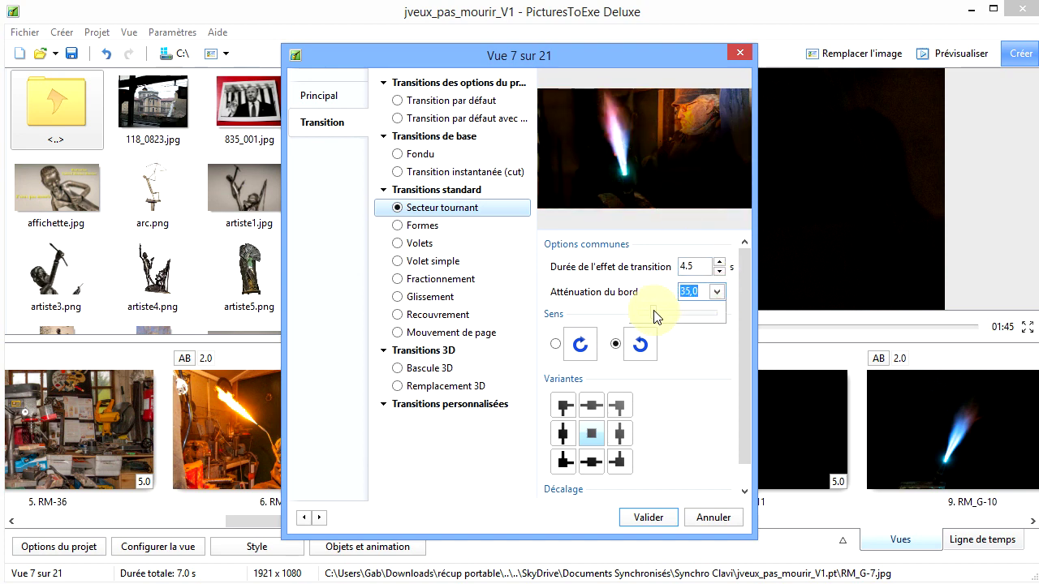
{"action": "left_click_drag", "start_coordinate": [653, 311], "coordinate": [644, 317]}
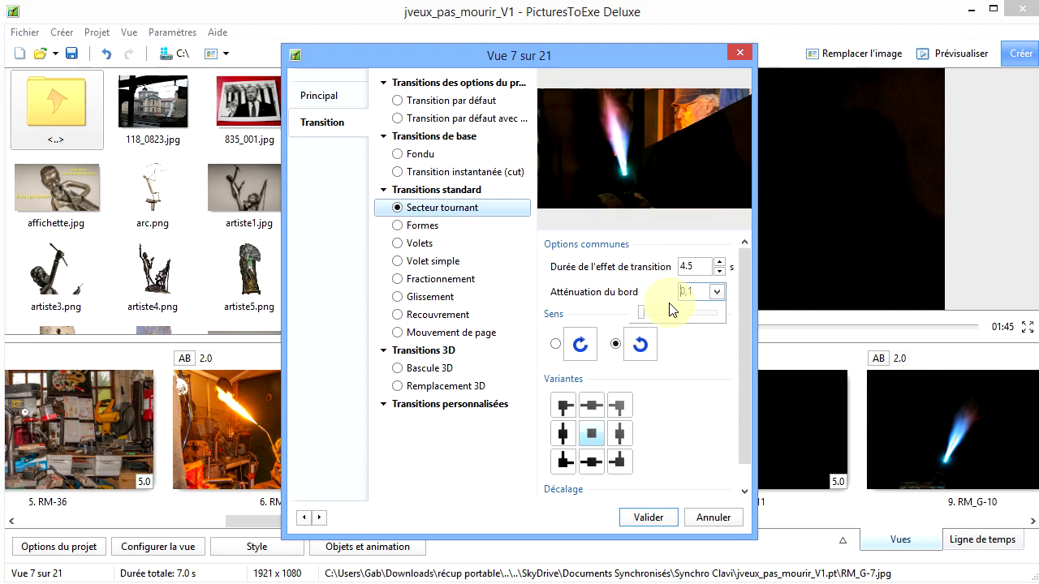
{"action": "left_click_drag", "start_coordinate": [642, 323], "coordinate": [645, 319]}
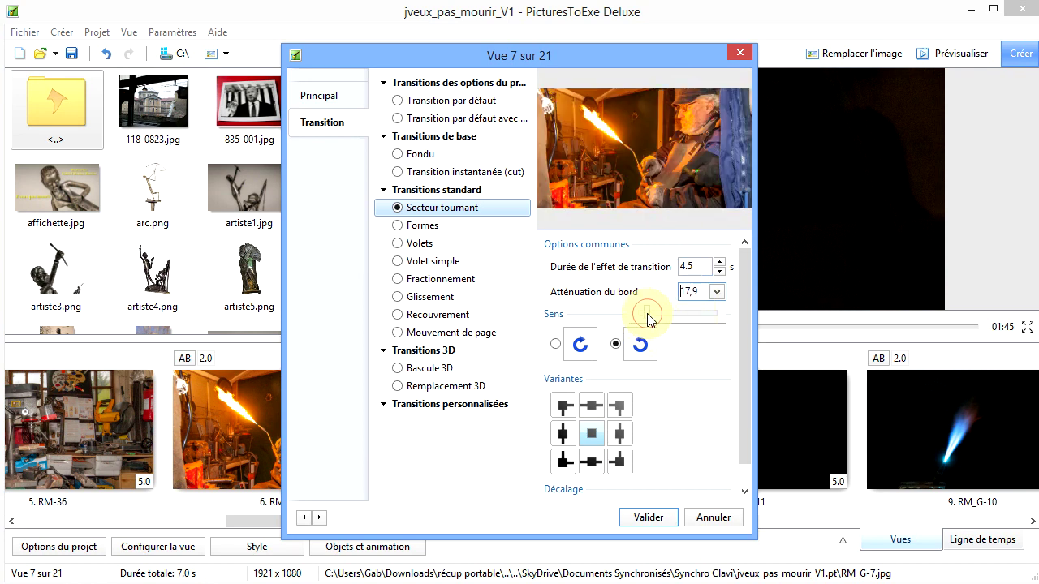
{"action": "left_click_drag", "start_coordinate": [647, 319], "coordinate": [691, 315]}
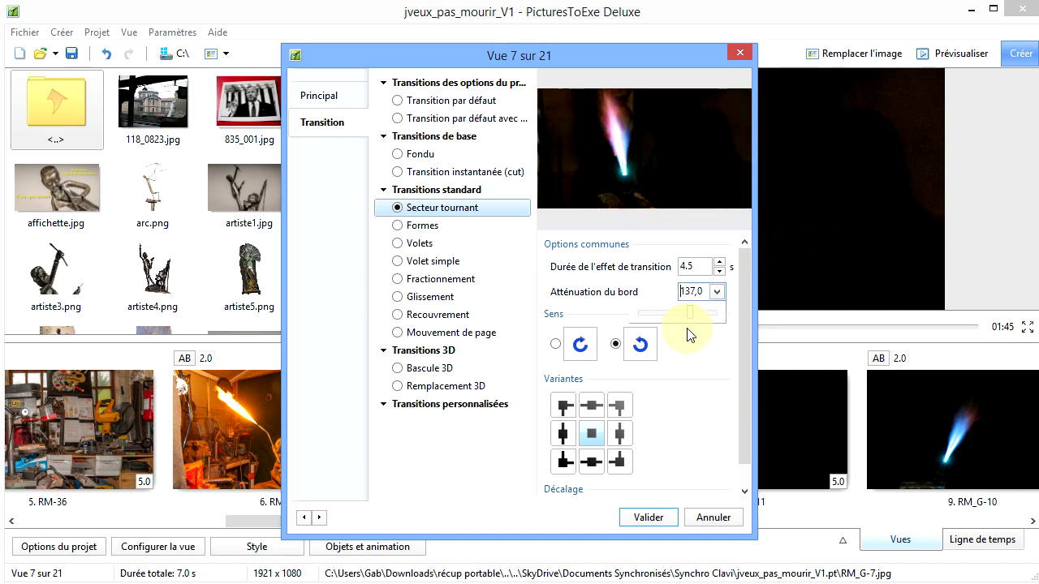
{"action": "mouse_move", "coordinate": [680, 310]}
{"action": "left_mouse_down"}
{"action": "mouse_move", "coordinate": [640, 317]}
{"action": "mouse_move", "coordinate": [669, 318]}
{"action": "left_mouse_up"}
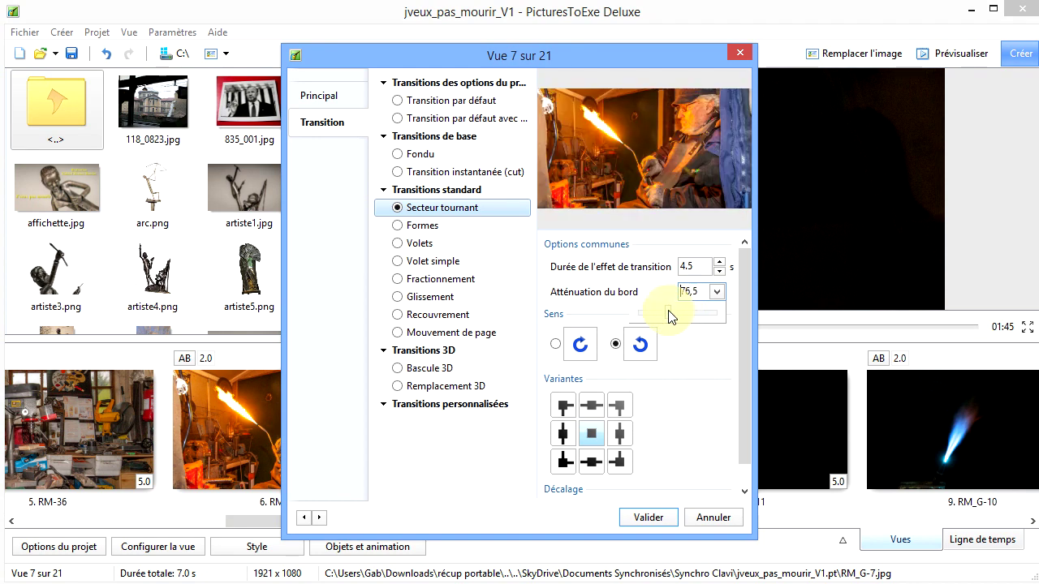
{"action": "left_click_drag", "start_coordinate": [669, 317], "coordinate": [661, 317]}
- Try several starting-point variants of the Secteur tournant transition and keep the one centred on the right edge
{"action": "left_click", "coordinate": [563, 406]}
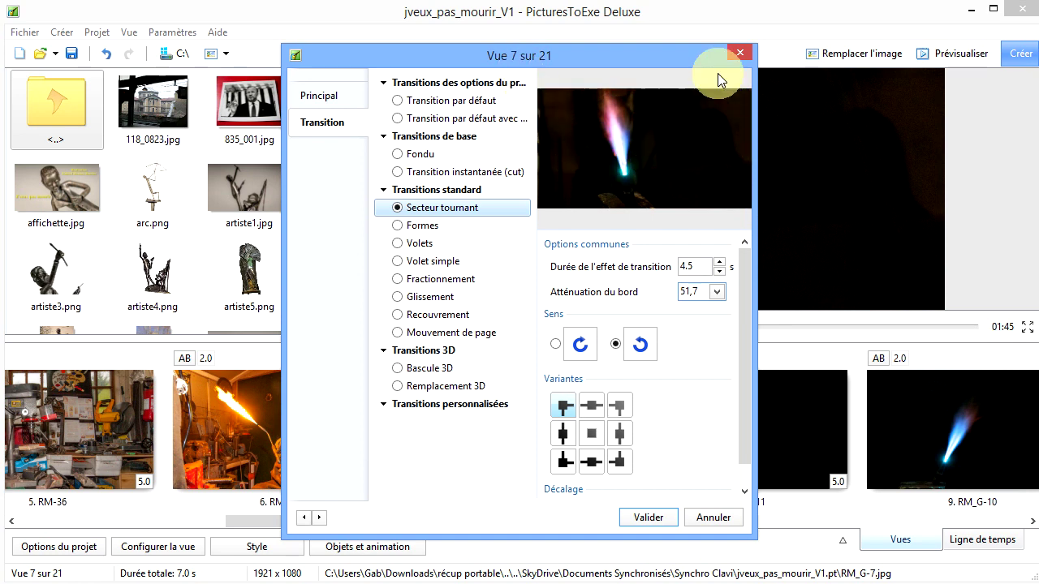
{"action": "left_click", "coordinate": [618, 408]}
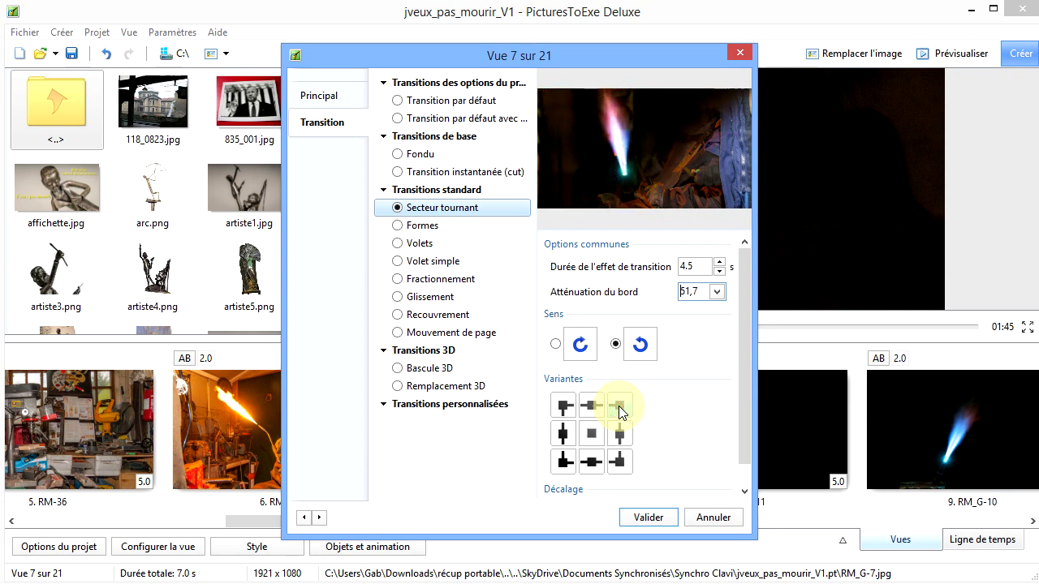
{"action": "left_click", "coordinate": [563, 434]}
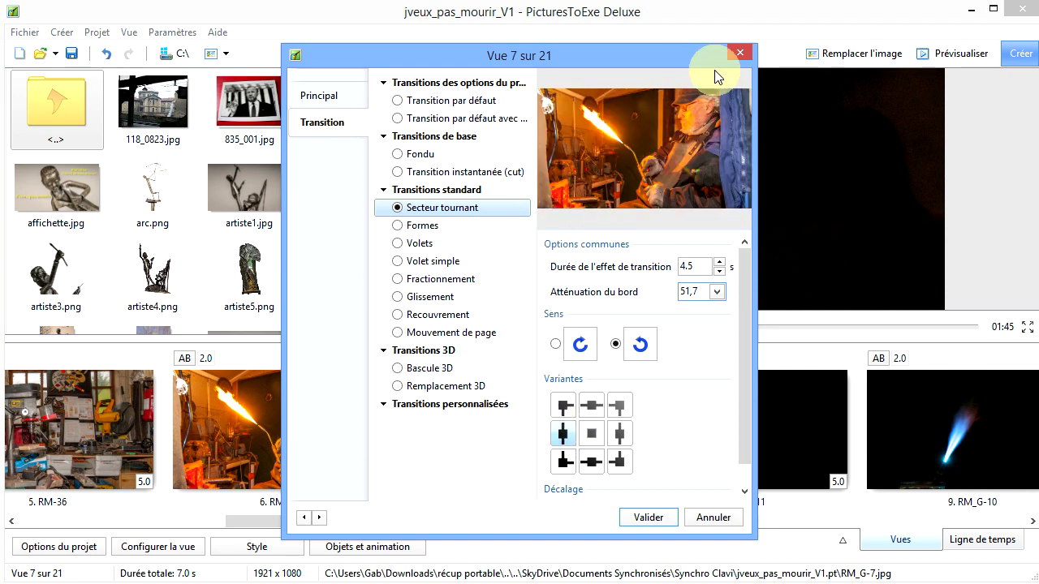
{"action": "left_click", "coordinate": [590, 468]}
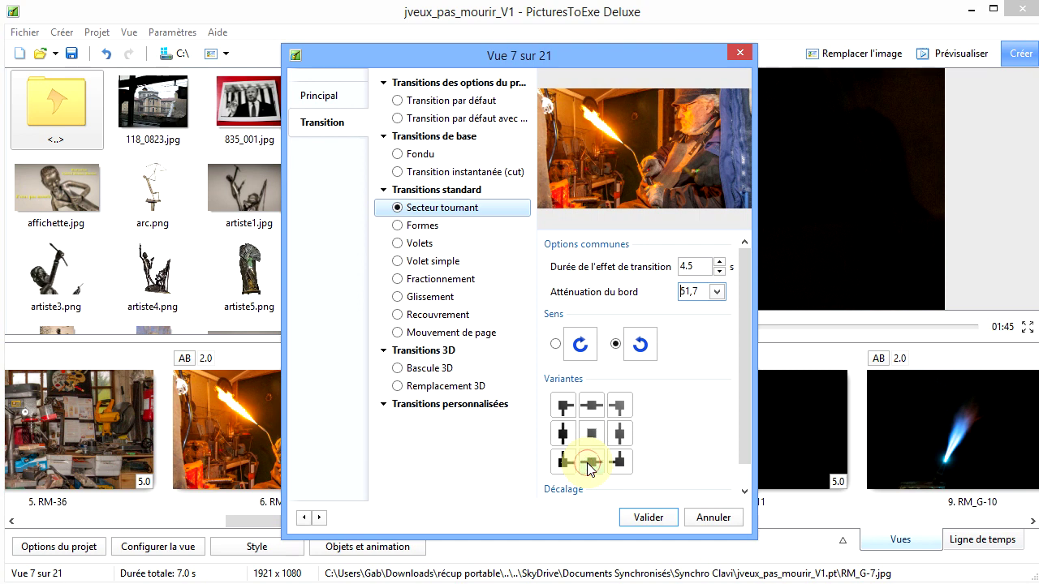
{"action": "left_click", "coordinate": [620, 463]}
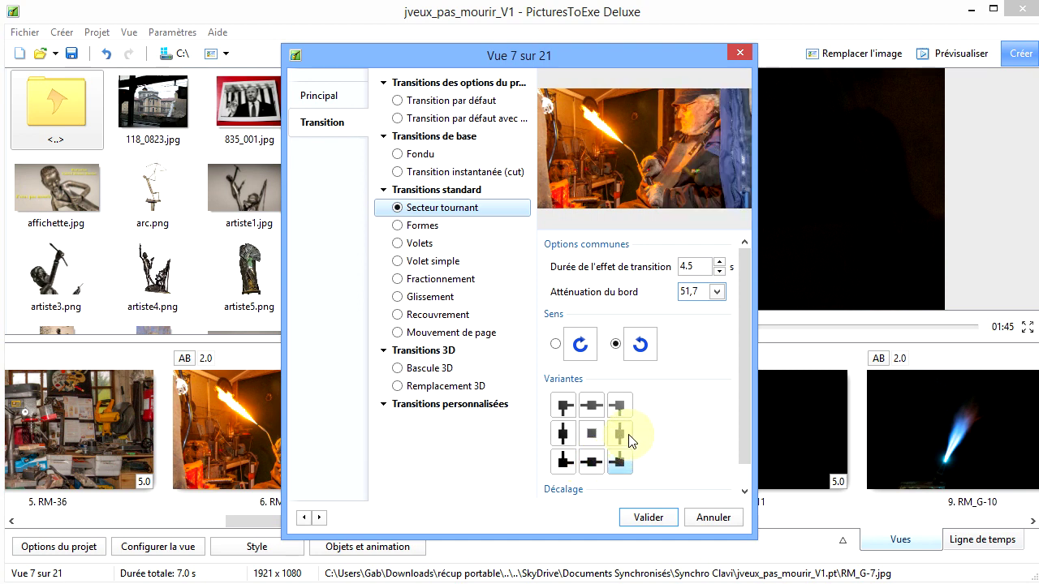
{"action": "left_click", "coordinate": [618, 433]}
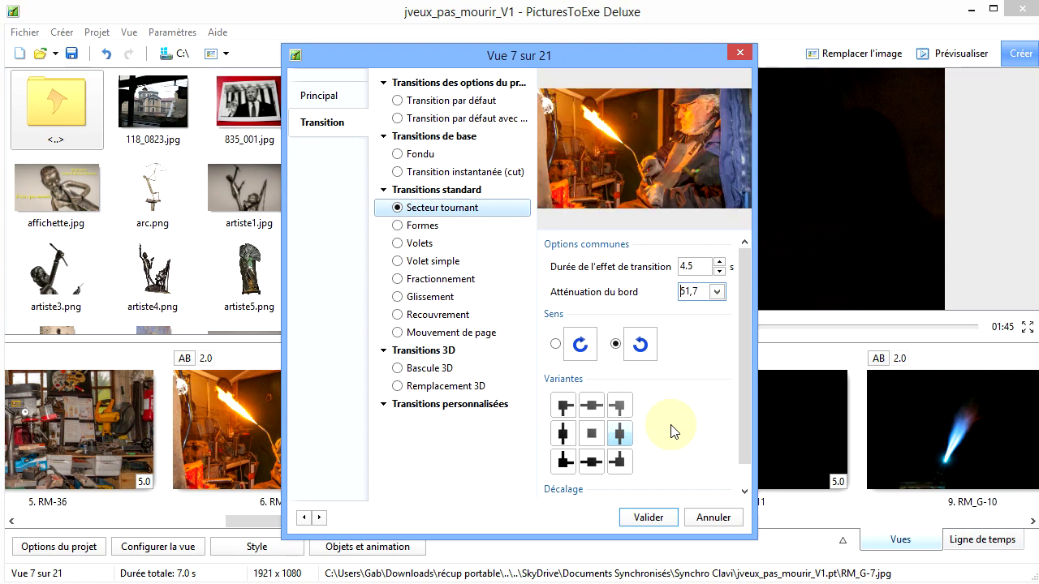
{"action": "left_click", "coordinate": [629, 332]}
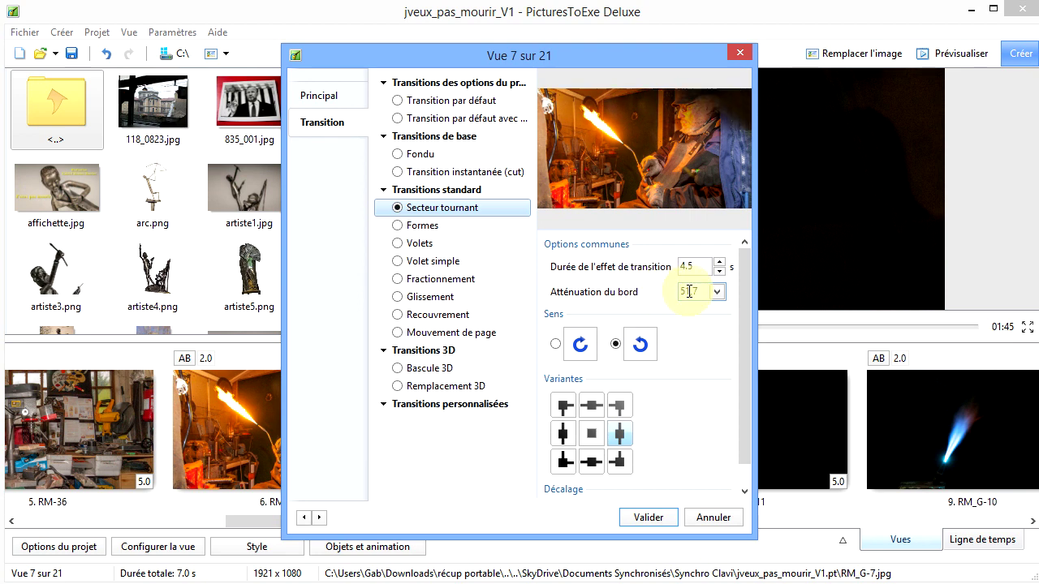
- Set the Secteur tournant transition's edge attenuation to 119.0 and validate view 7's settings
{"action": "left_click", "coordinate": [718, 294]}
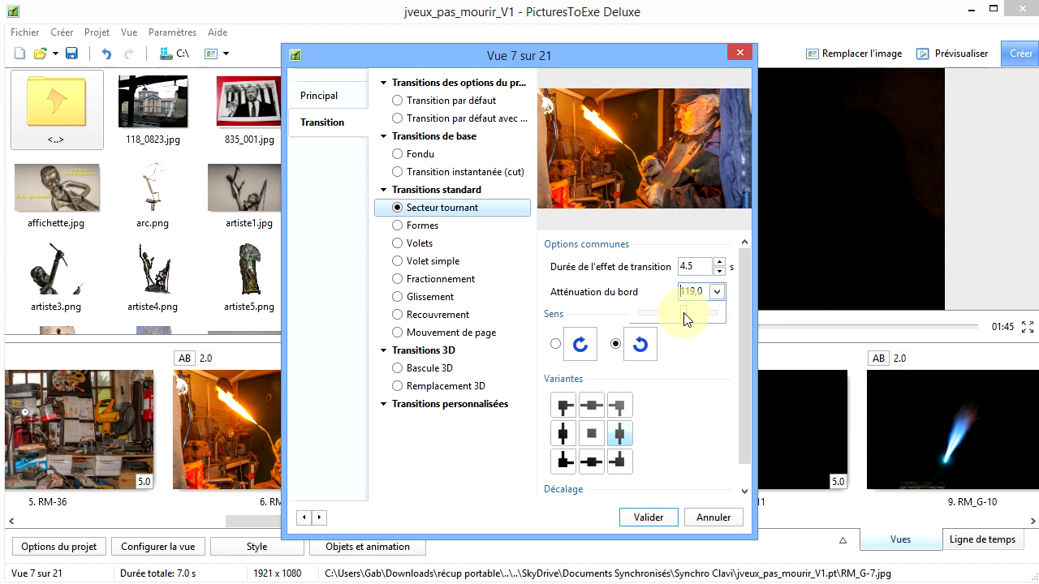
{"action": "left_click", "coordinate": [649, 519]}
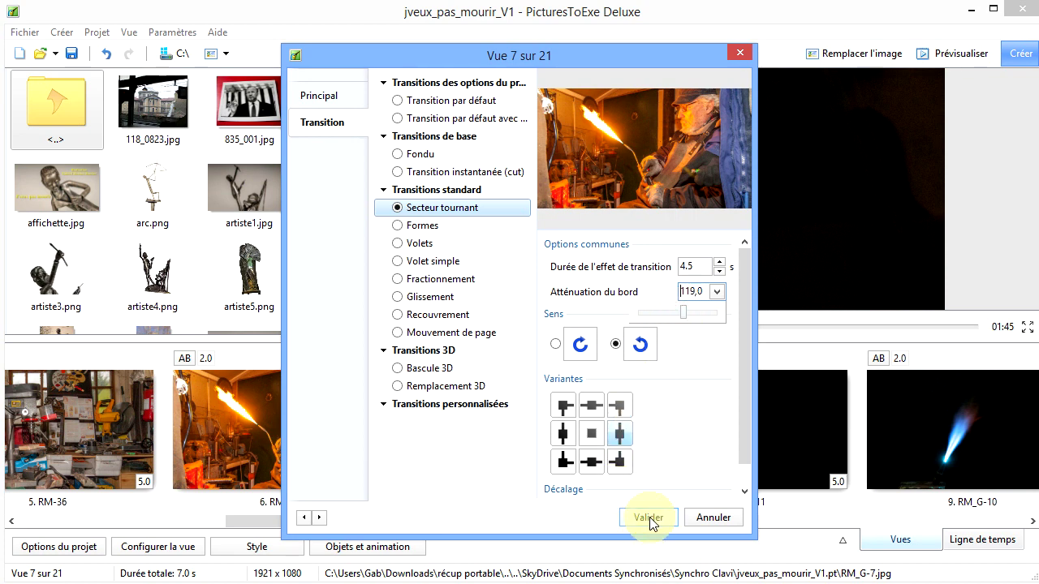
{"action": "left_click", "coordinate": [650, 517]}
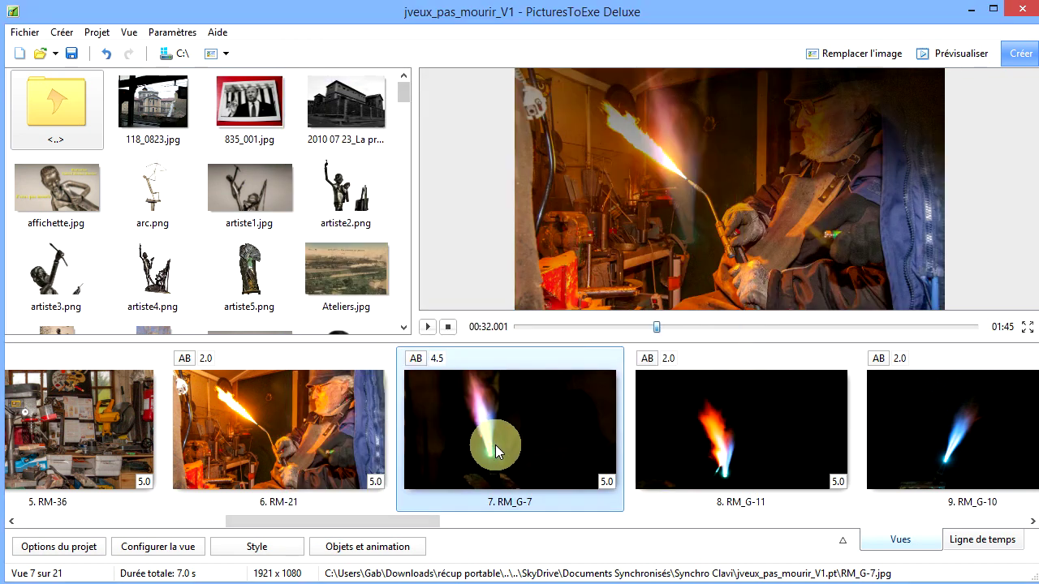
- Preview the slideshow from view 6, RM-21, through view 7's transition and stop playback
{"action": "left_click", "coordinate": [297, 430]}
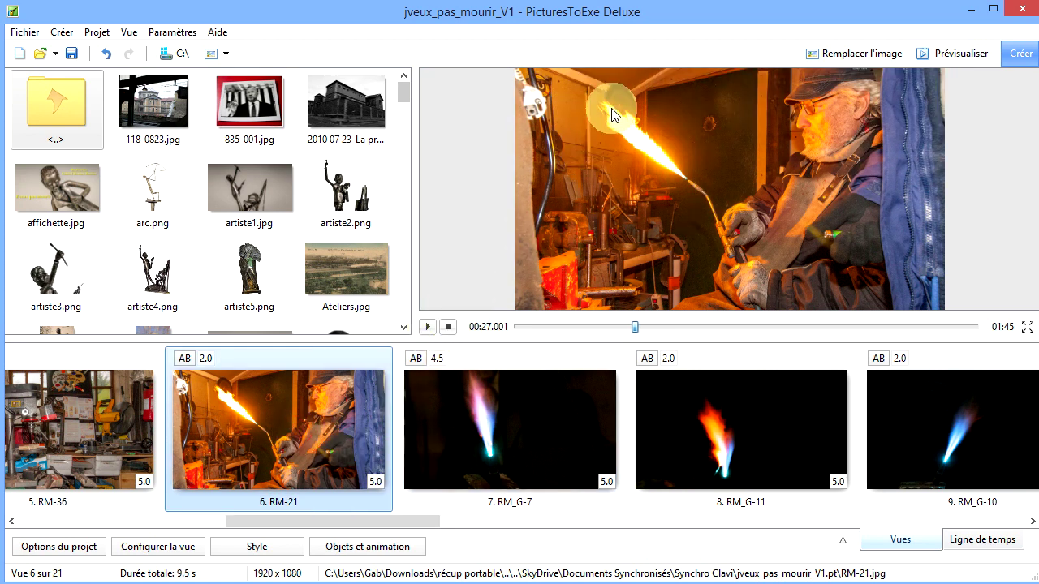
{"action": "left_click", "coordinate": [428, 328]}
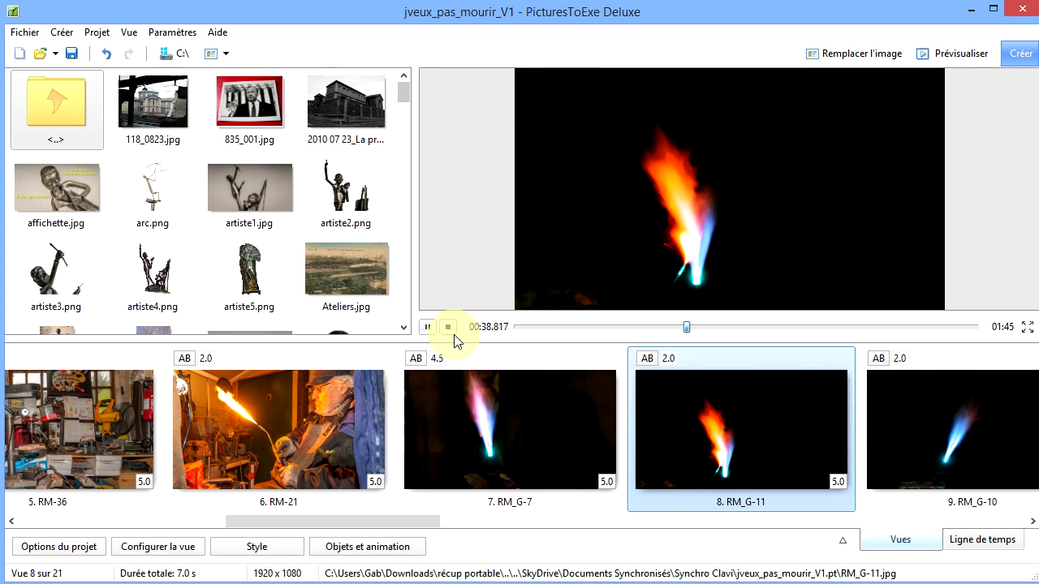
{"action": "left_click", "coordinate": [450, 330]}
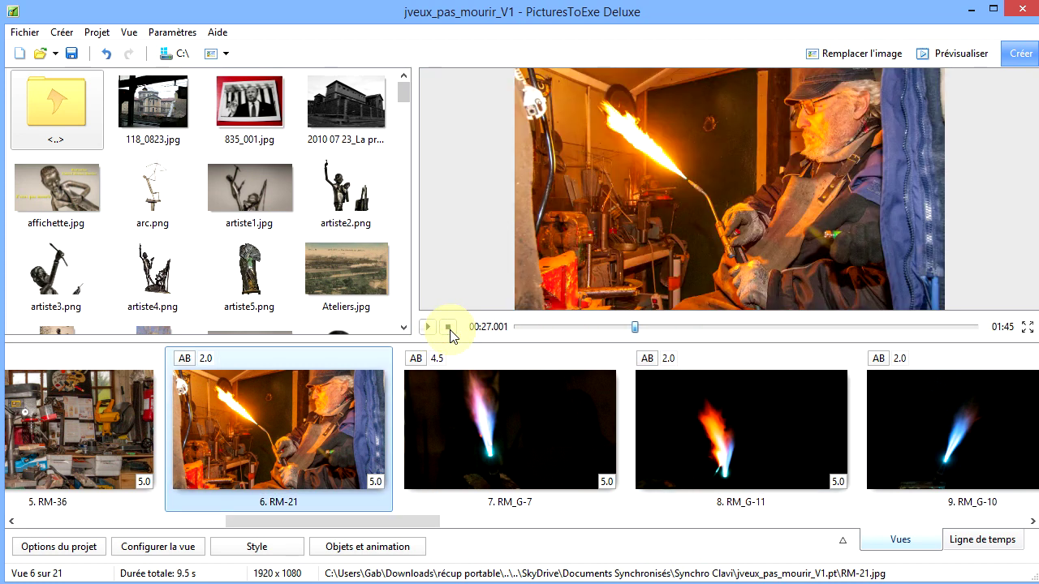